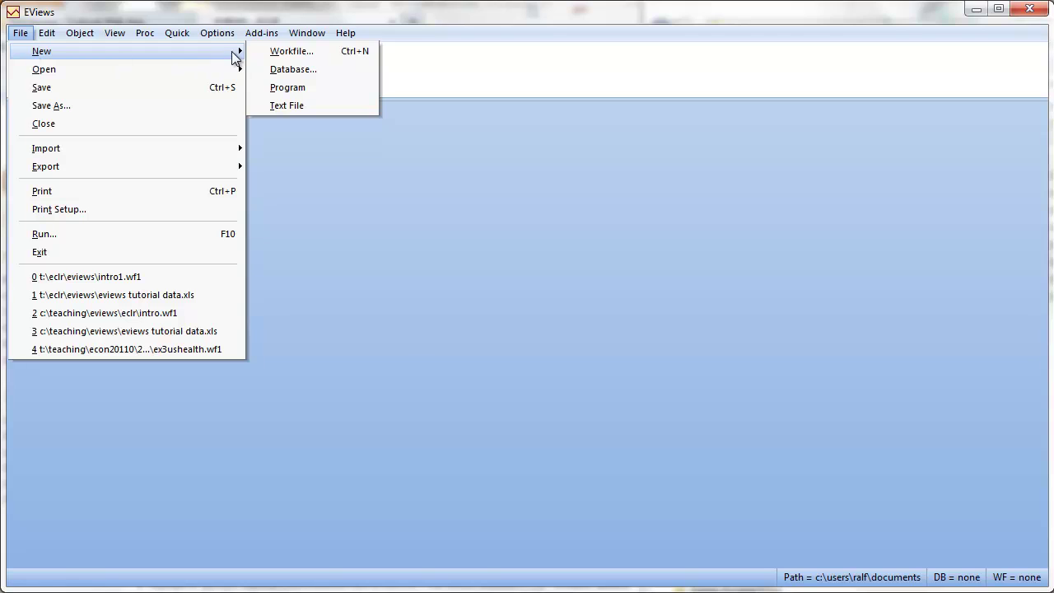
Create a new unstructured/undated workfile with 88 observations
click(454, 210)
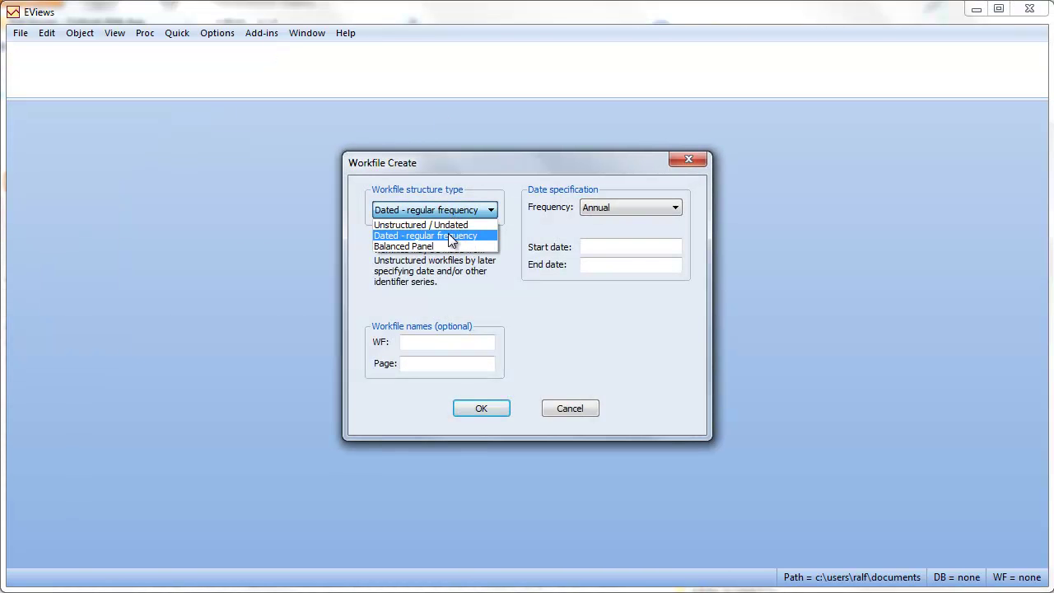
click(437, 224)
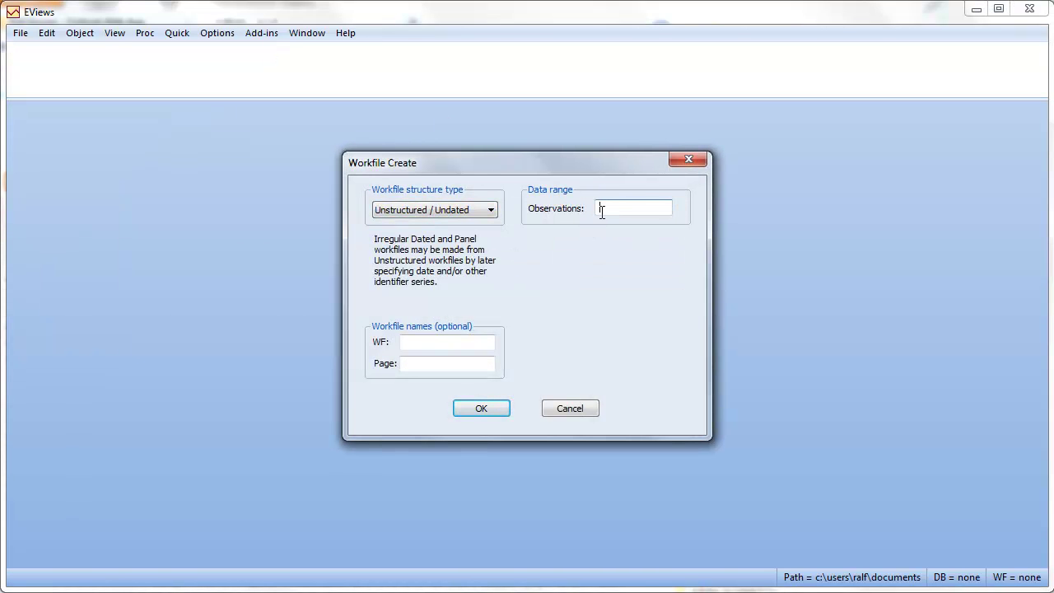
click(493, 405)
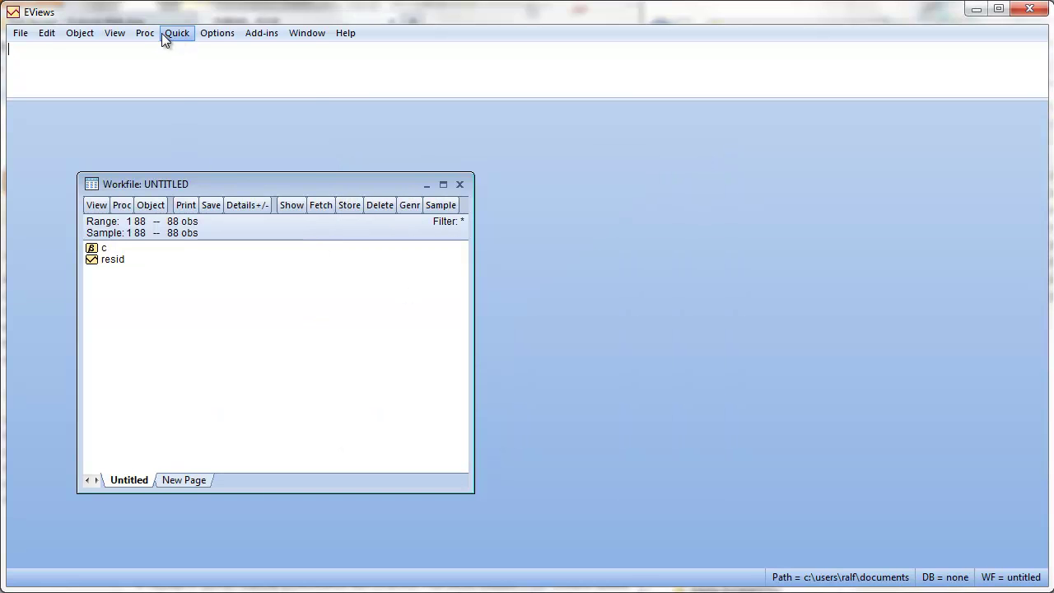
Start importing the Excel file EVIEWS Tutorial data from the ECLR\EVIEWS folder on drive T into the workfile
click(145, 33)
mouse_move(300, 275)
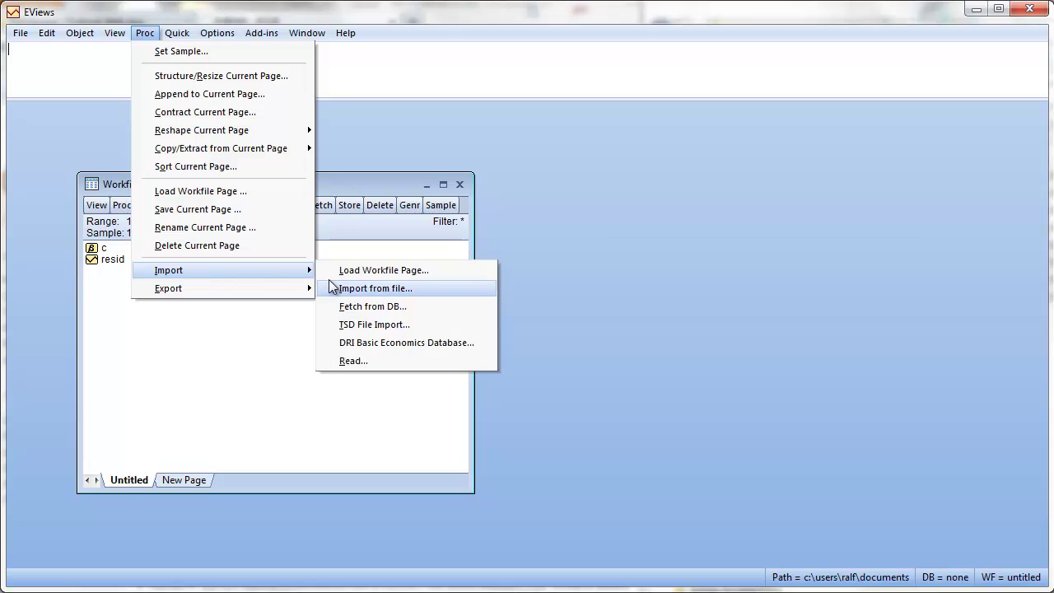
click(394, 291)
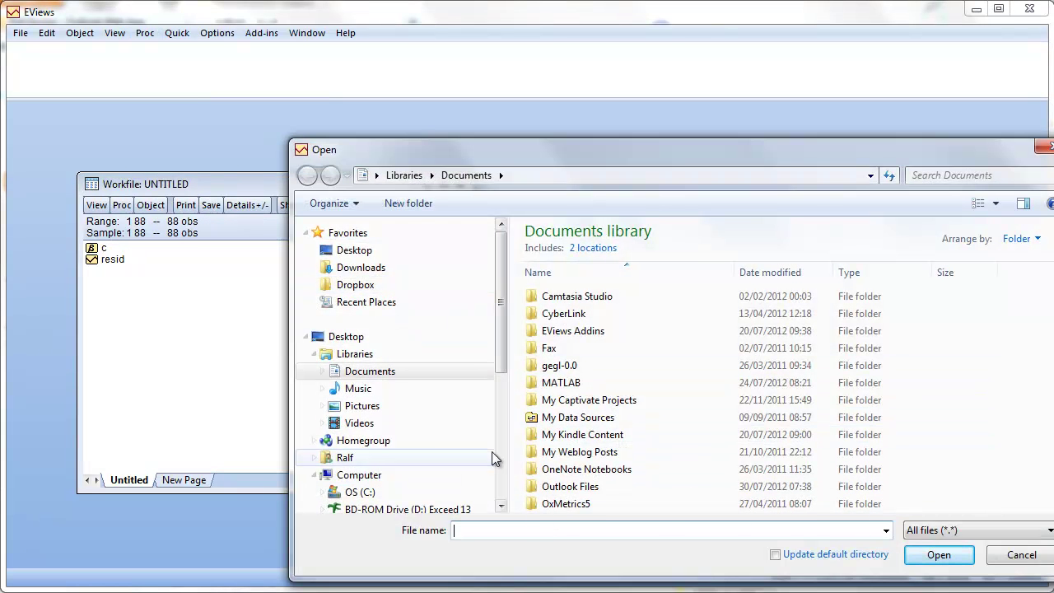
scroll(500, 469, down, 5)
click(354, 380)
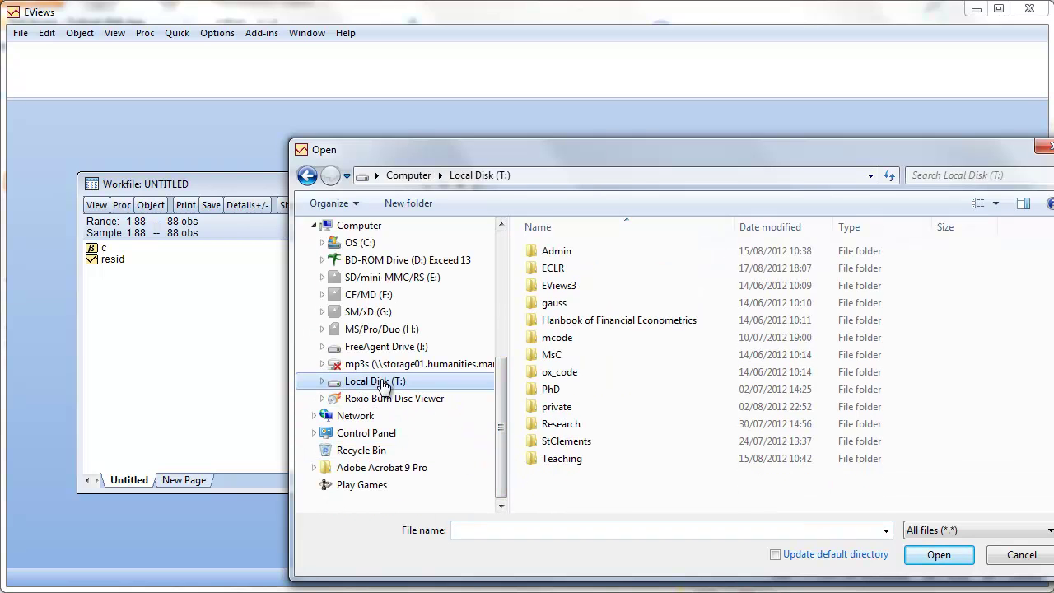
double_click(554, 268)
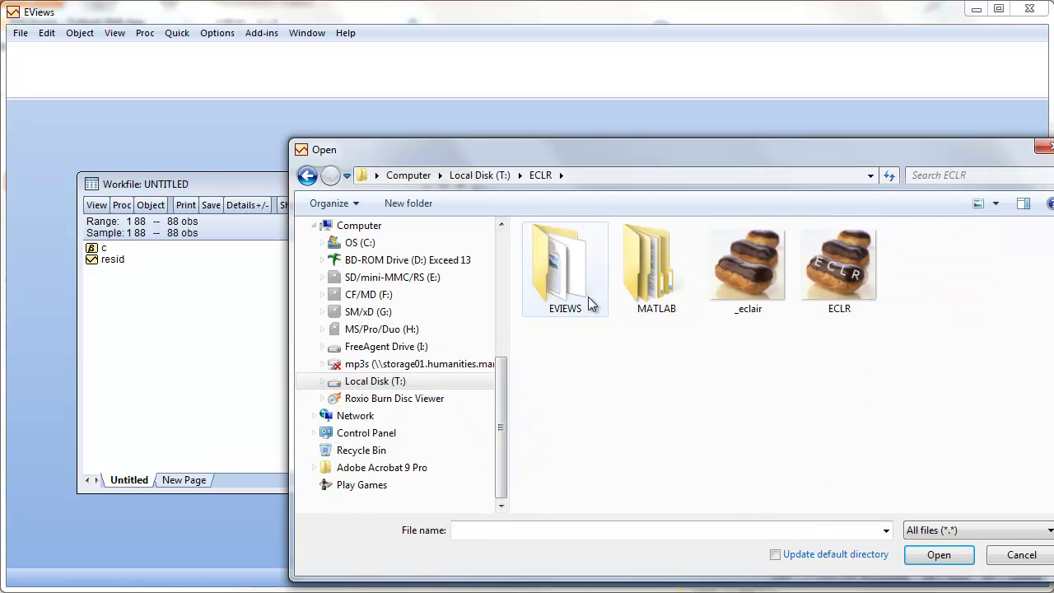
double_click(554, 289)
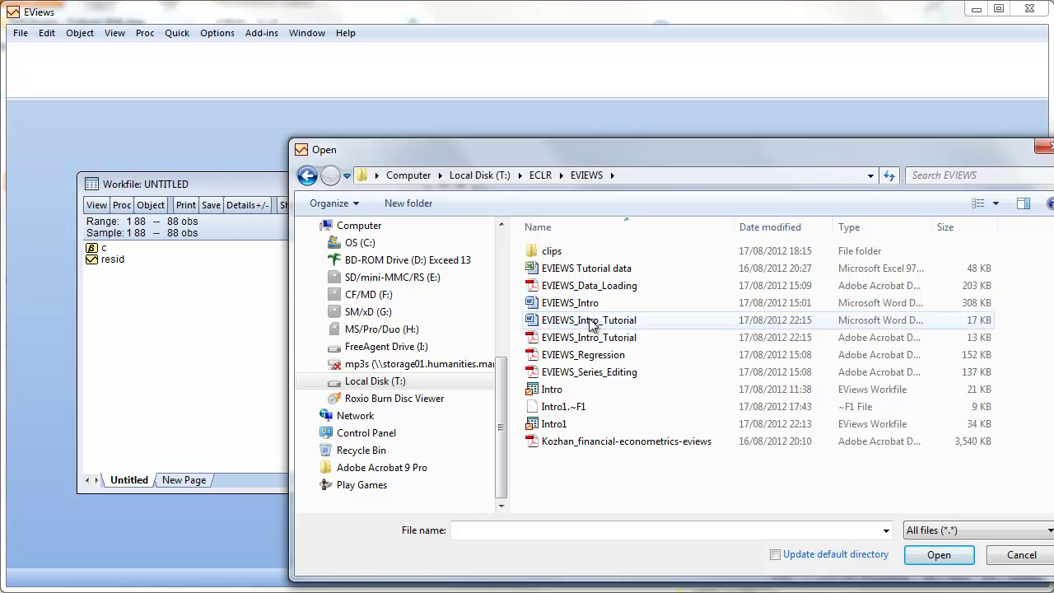
double_click(571, 271)
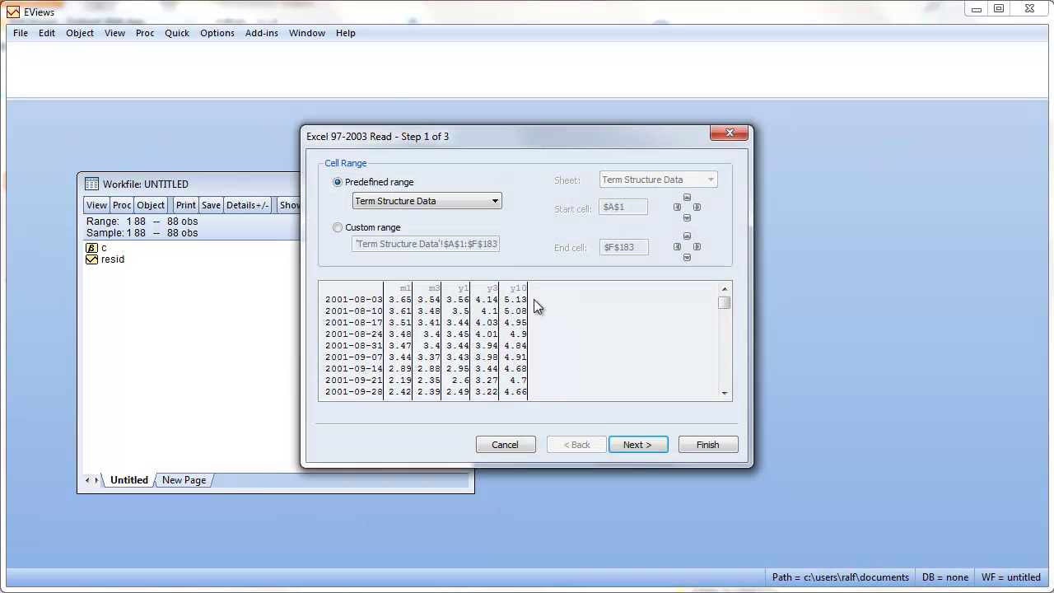
Choose the predefined range House Prices for the import and proceed to the column settings
click(391, 205)
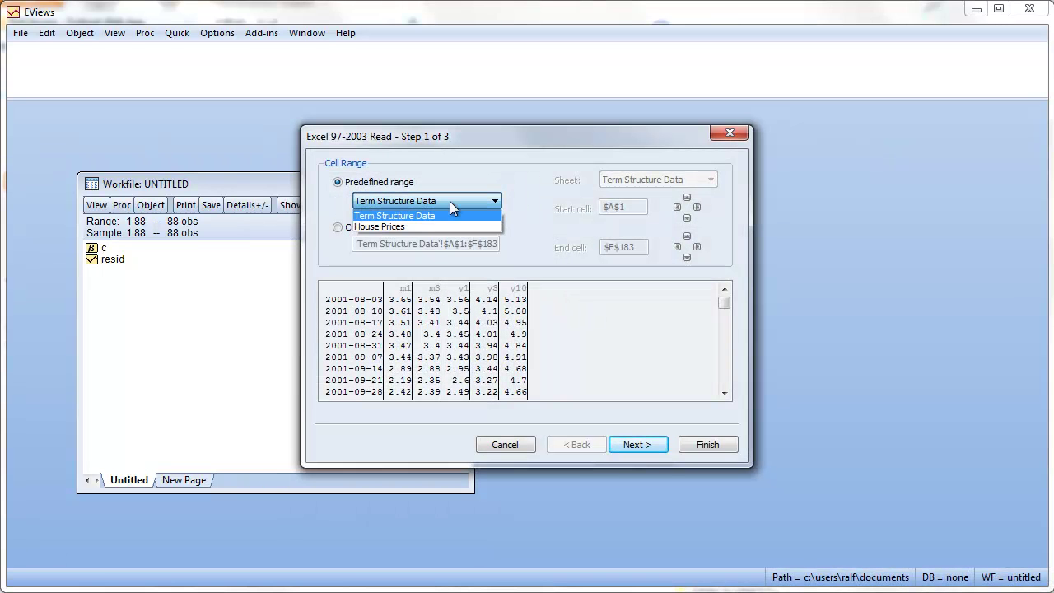
click(401, 227)
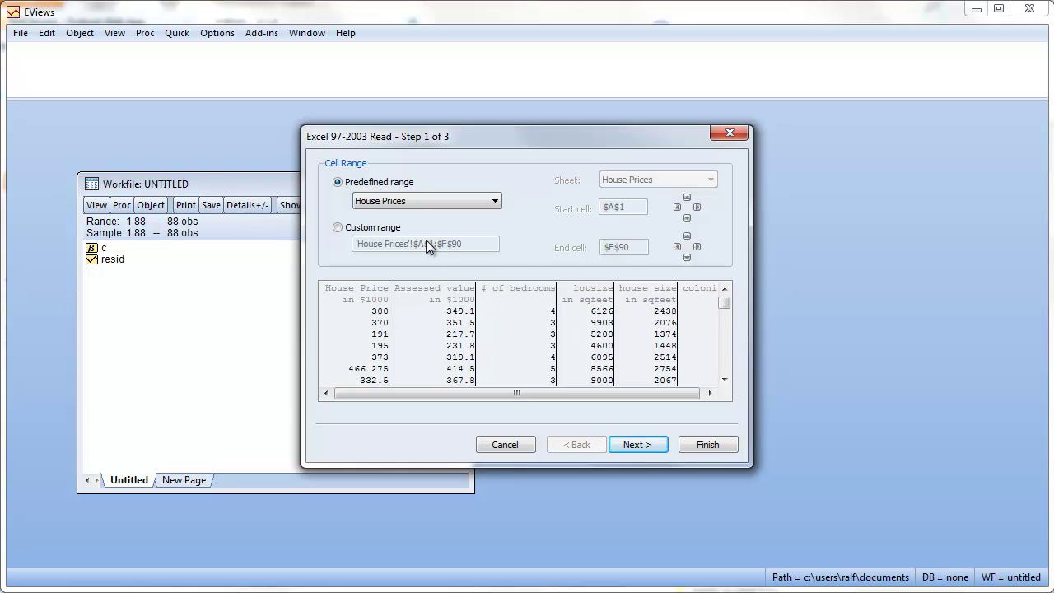
click(650, 449)
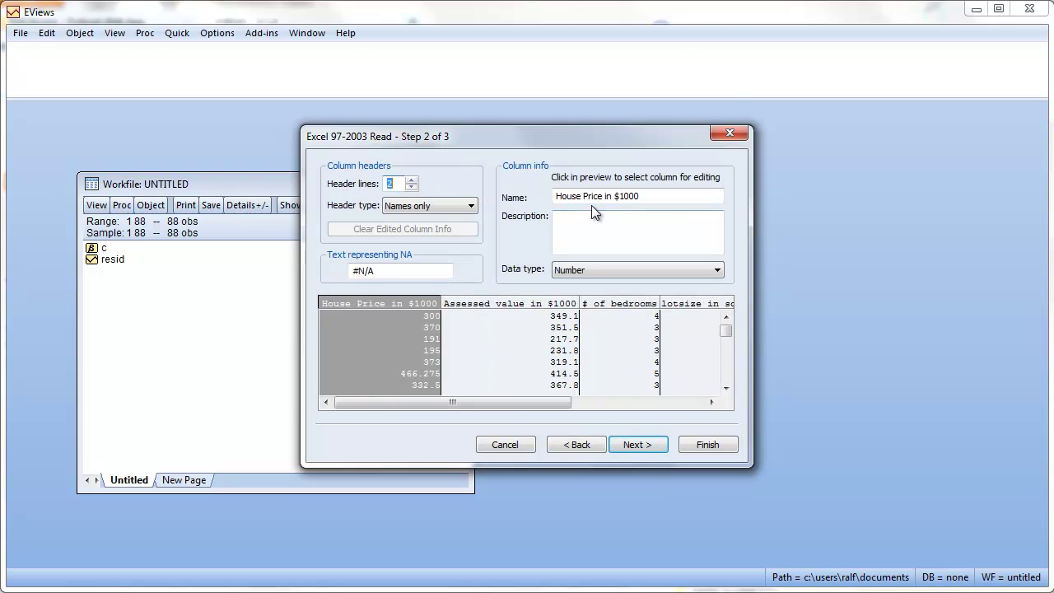
Rename the house price column as Price and give it the description "House Price in $1000"
drag(647, 196, 536, 206)
key(ctrl+c)
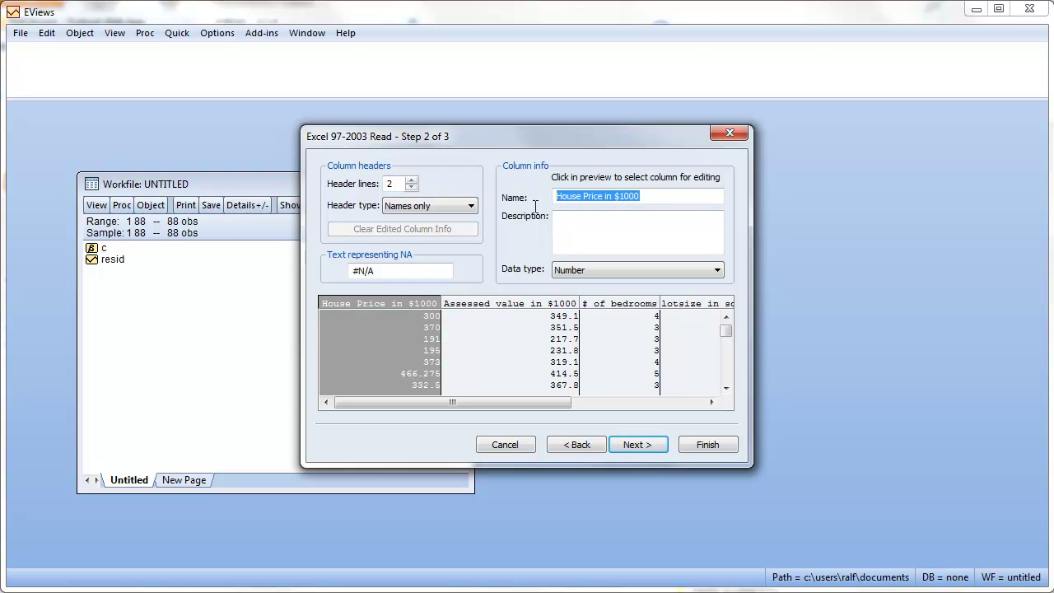
key(Delete)
click(595, 226)
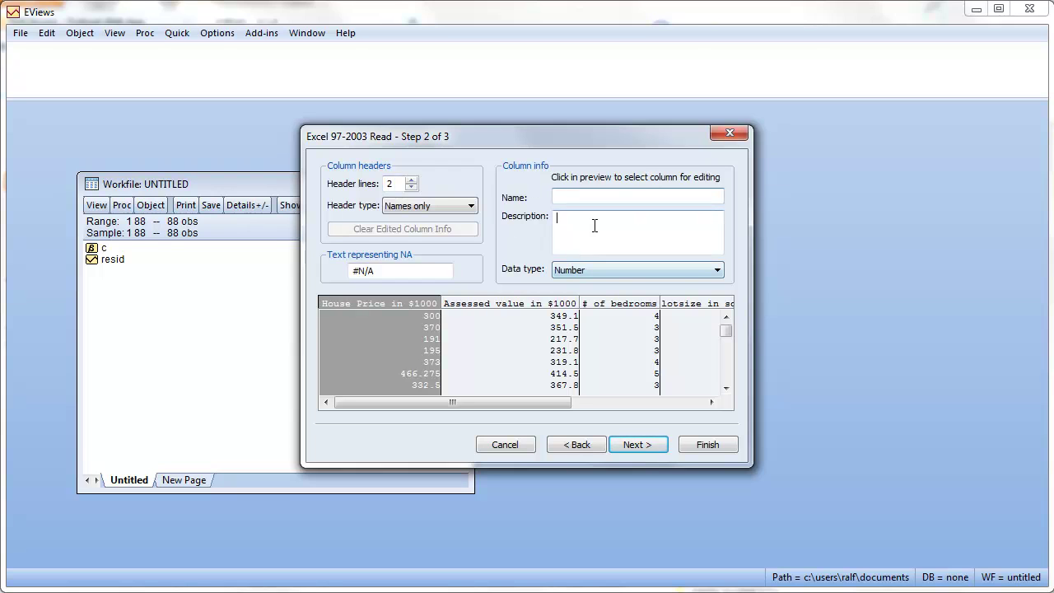
key(ctrl+v)
click(584, 196)
key(ctrl+v)
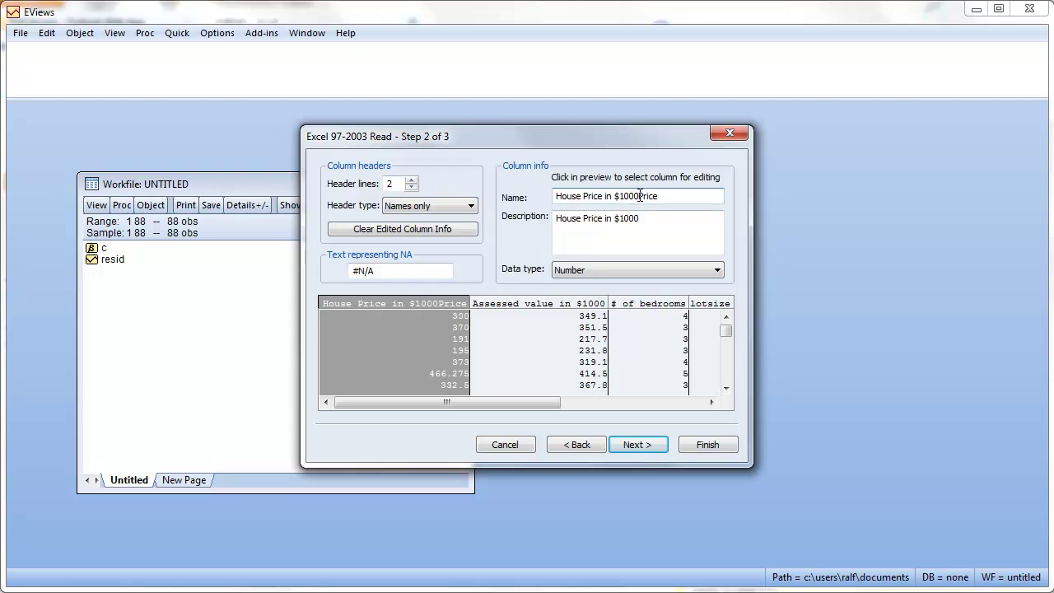
key(BackSpace)
key(BackSpace)
key(BackSpace)
key(BackSpace)
key(BackSpace)
key(BackSpace)
key(BackSpace)
key(BackSpace)
key(BackSpace)
key(BackSpace)
key(BackSpace)
key(BackSpace)
key(BackSpace)
key(BackSpace)
key(BackSpace)
key(BackSpace)
key(BackSpace)
key(BackSpace)
key(BackSpace)
key(BackSpace)
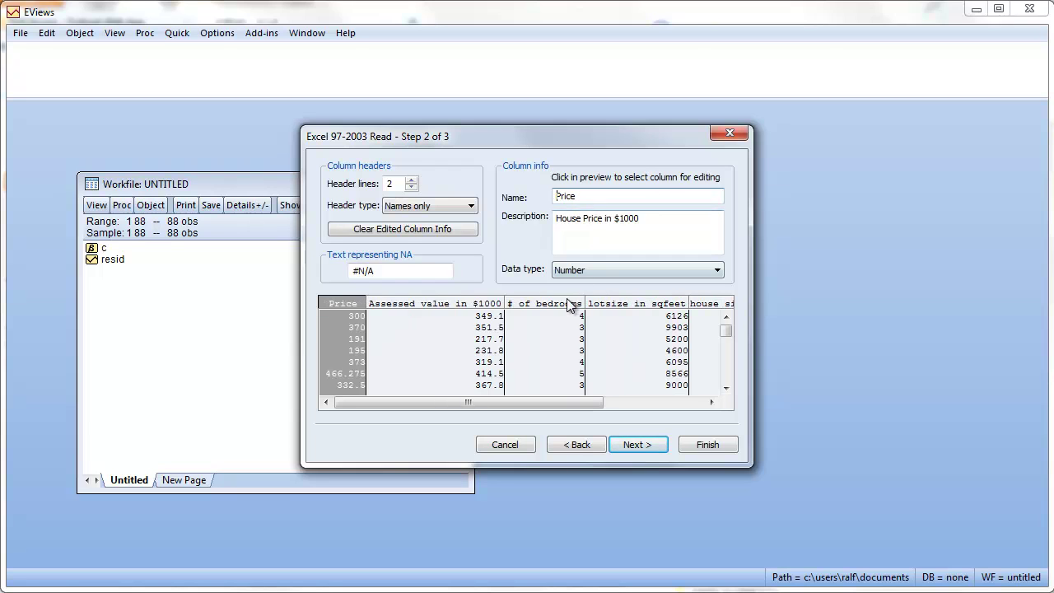
Rename the assessed value column as AsValue and the number of bedrooms column as bedrooms
click(437, 305)
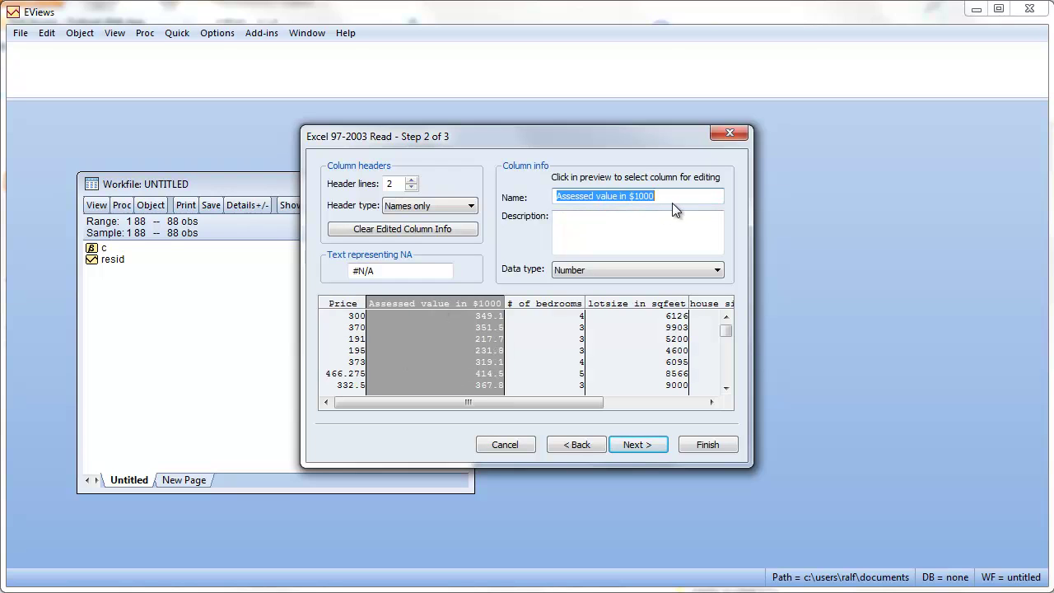
text(AsValue)
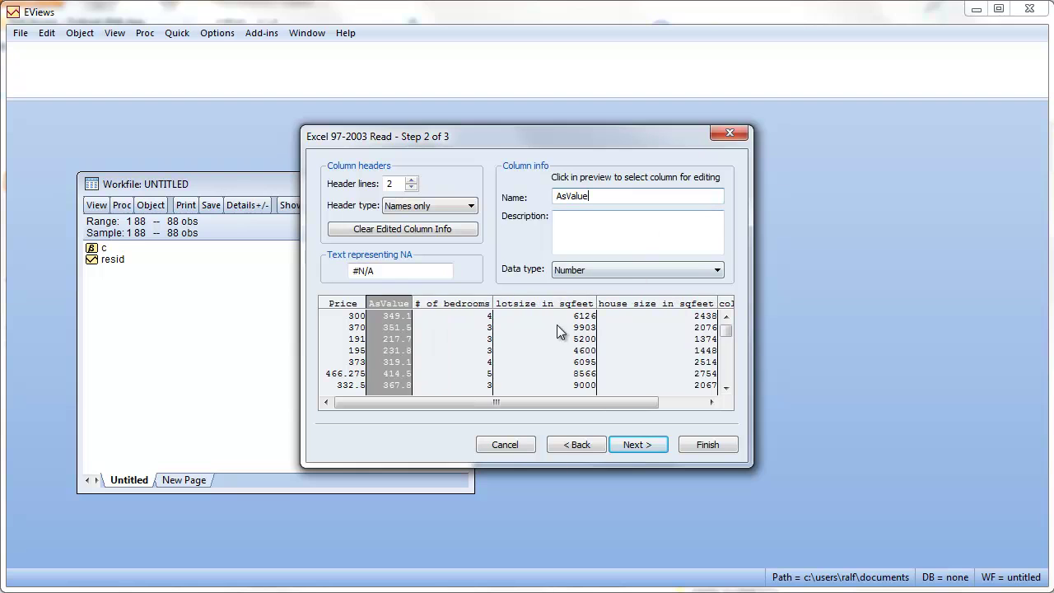
click(456, 303)
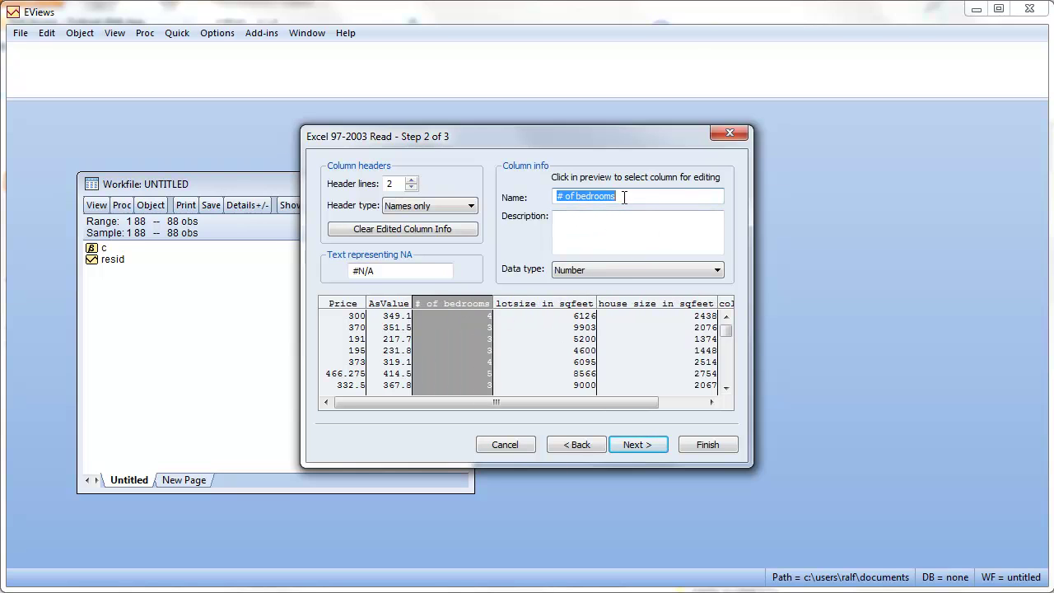
text(bedrooms)
click(614, 233)
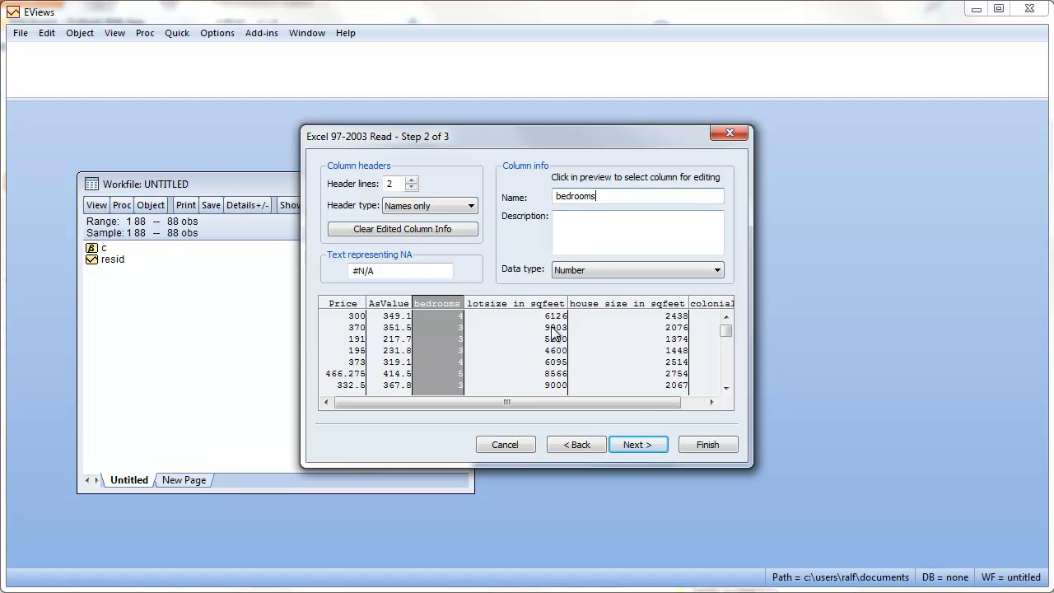
Rename the lot size column as lotsize with the description "lotsize in sqfeet", and finish the import with the remaining default settings
click(524, 308)
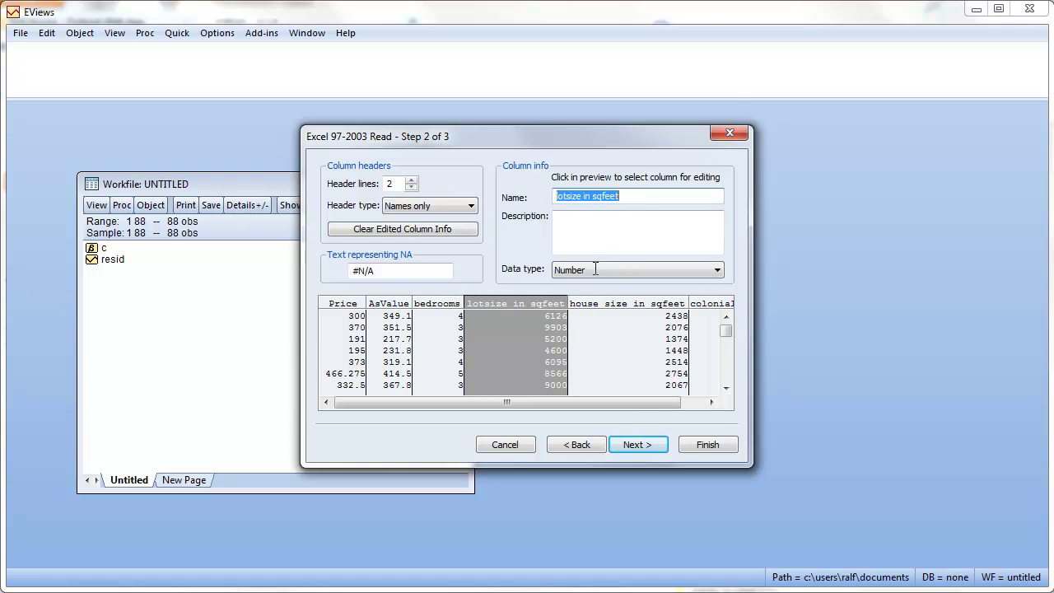
key(ctrl+c)
click(637, 216)
key(ctrl+v)
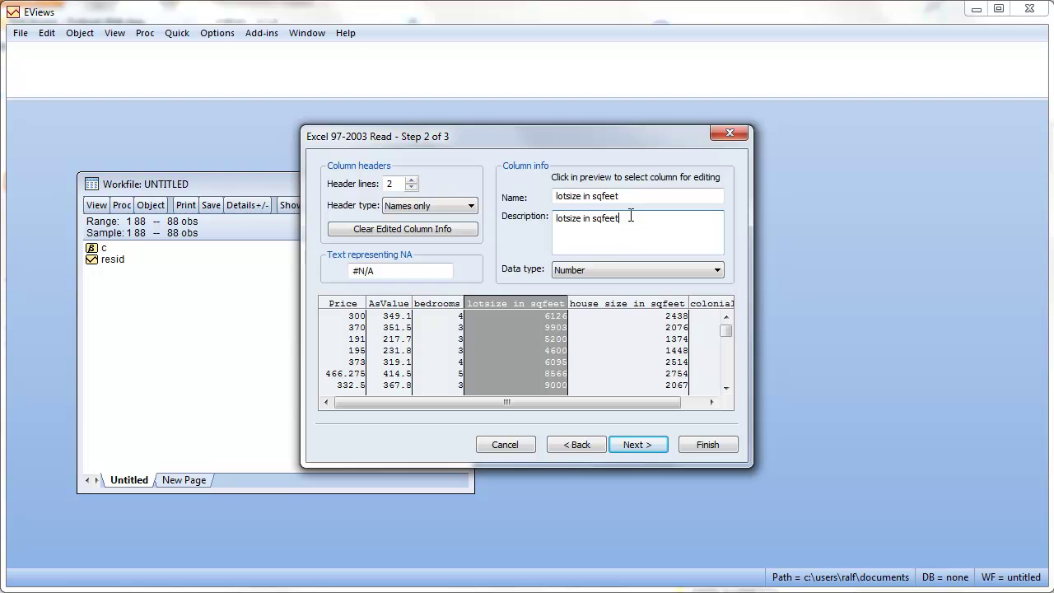
key(BackSpace)
key(BackSpace)
key(BackSpace)
key(BackSpace)
key(BackSpace)
key(BackSpace)
key(BackSpace)
key(BackSpace)
key(BackSpace)
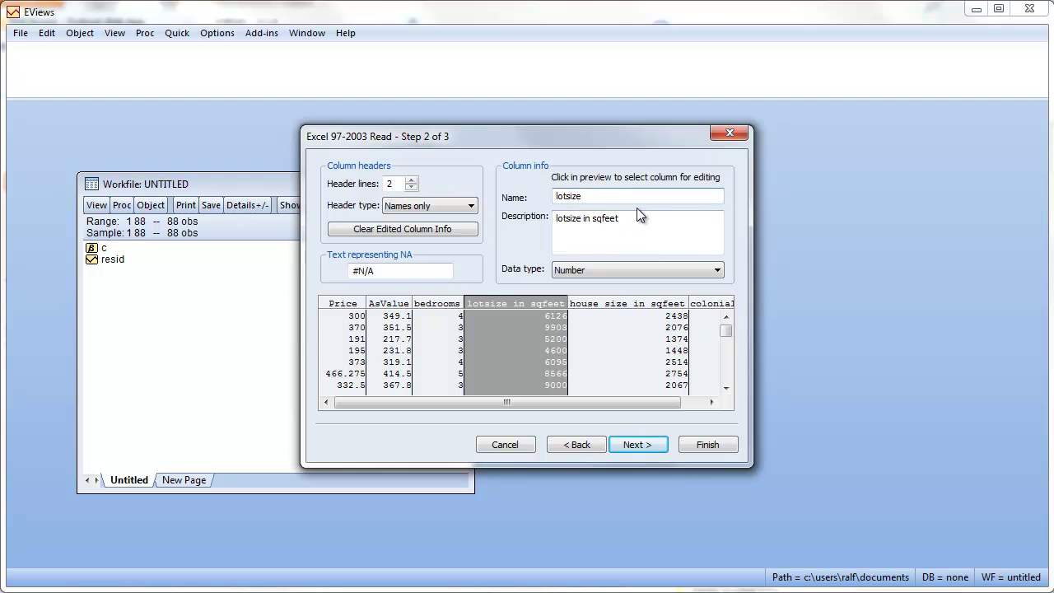
key(Return)
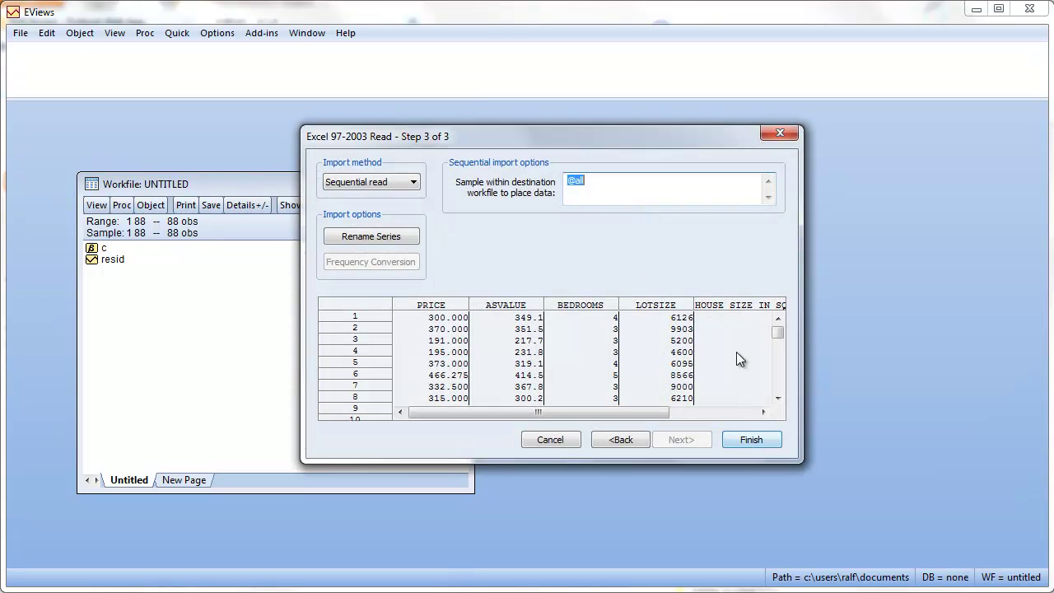
click(745, 440)
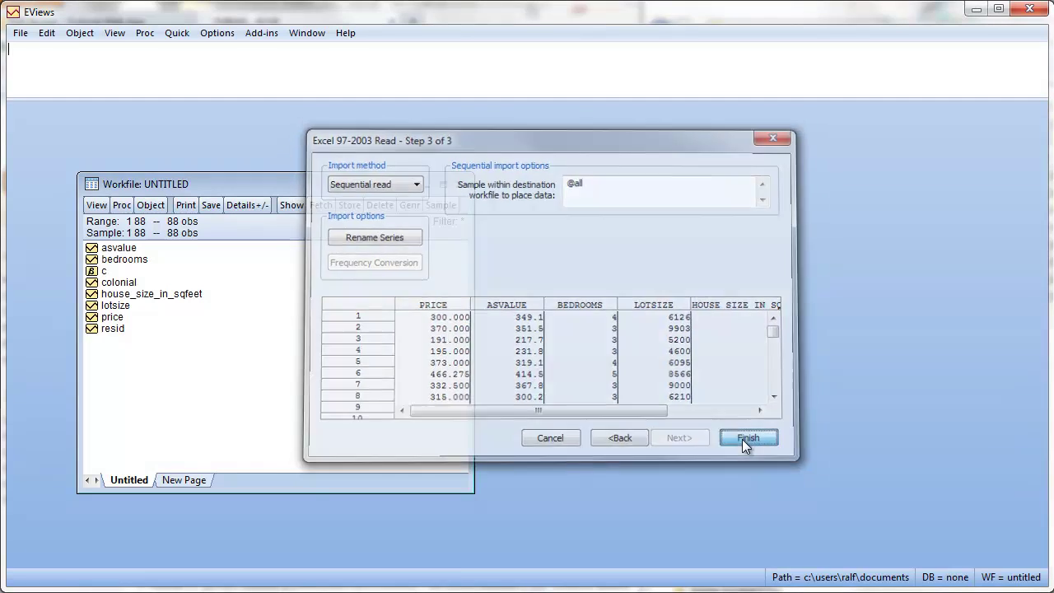
Rename the series house_size_in_sqfeet in the workfile as housesize
click(115, 295)
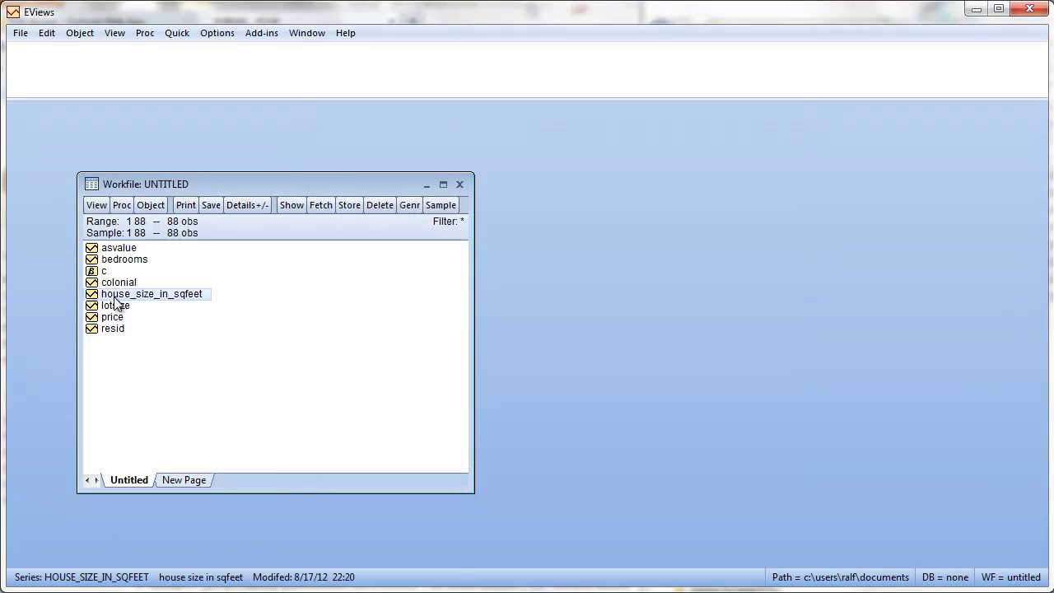
right_click(115, 295)
click(156, 503)
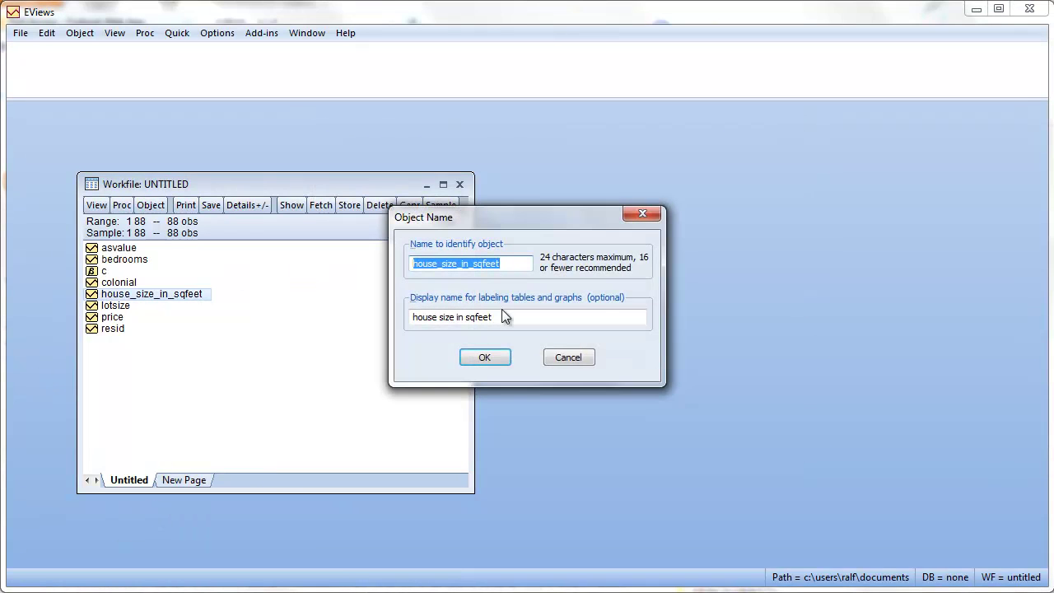
click(503, 265)
drag(502, 265, 375, 257)
text(housesize)
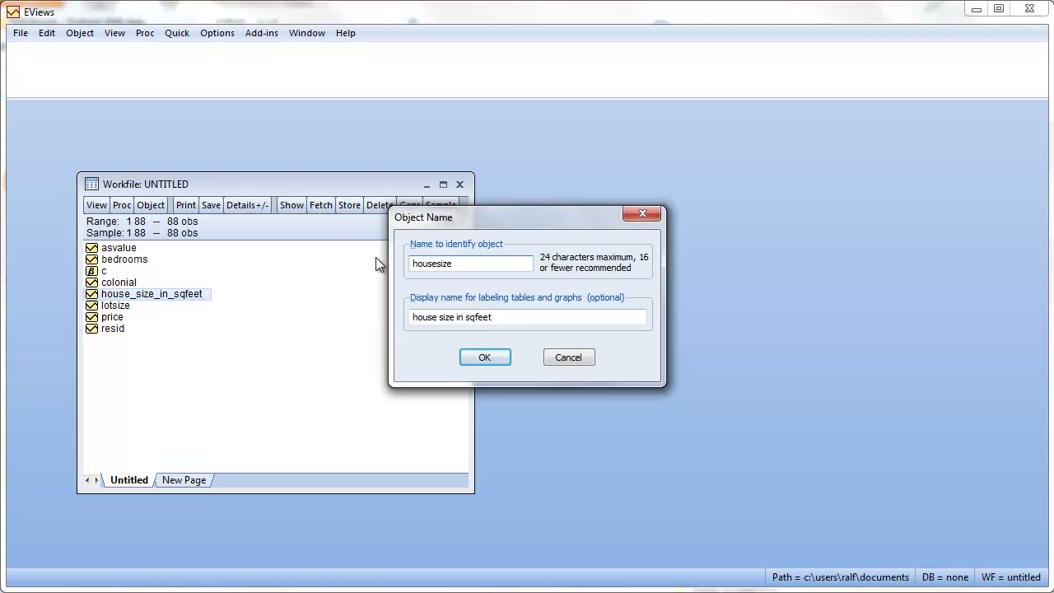
key(Return)
Look through the imported series in the workfile and examine the values of the colonial series
click(106, 320)
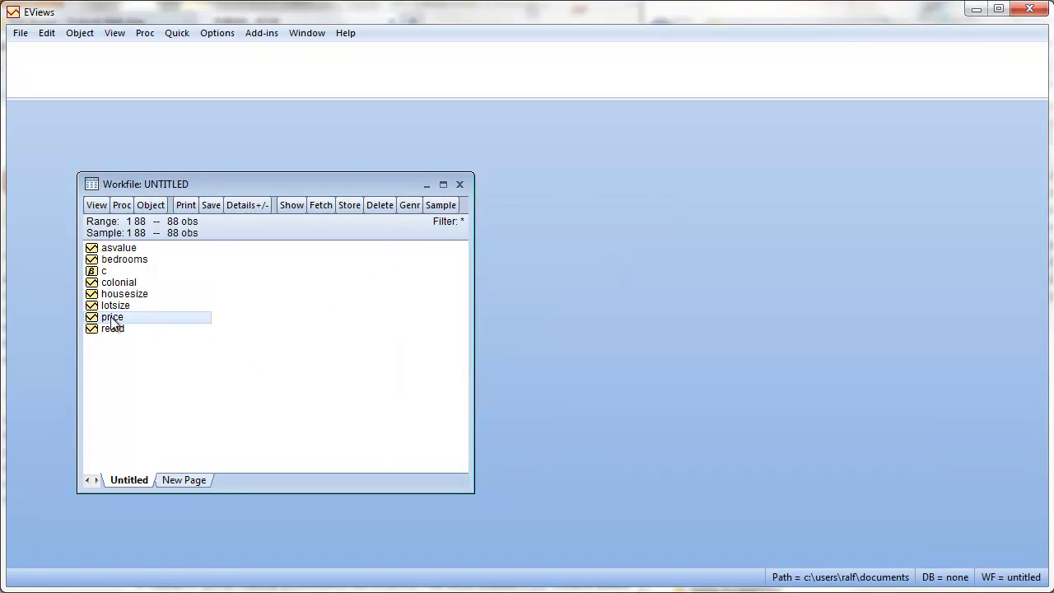
click(122, 249)
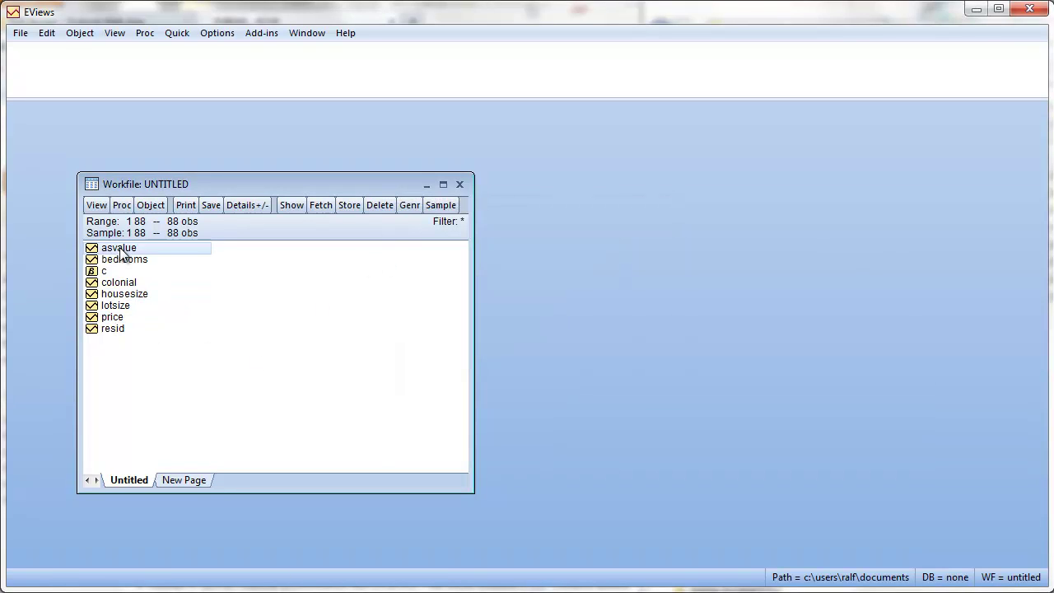
click(137, 262)
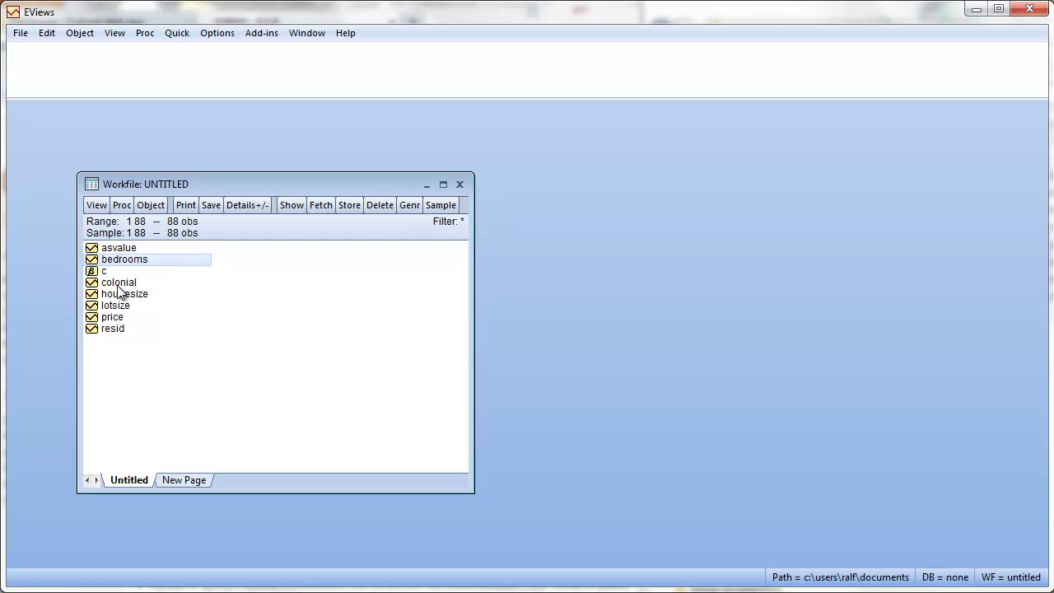
double_click(115, 284)
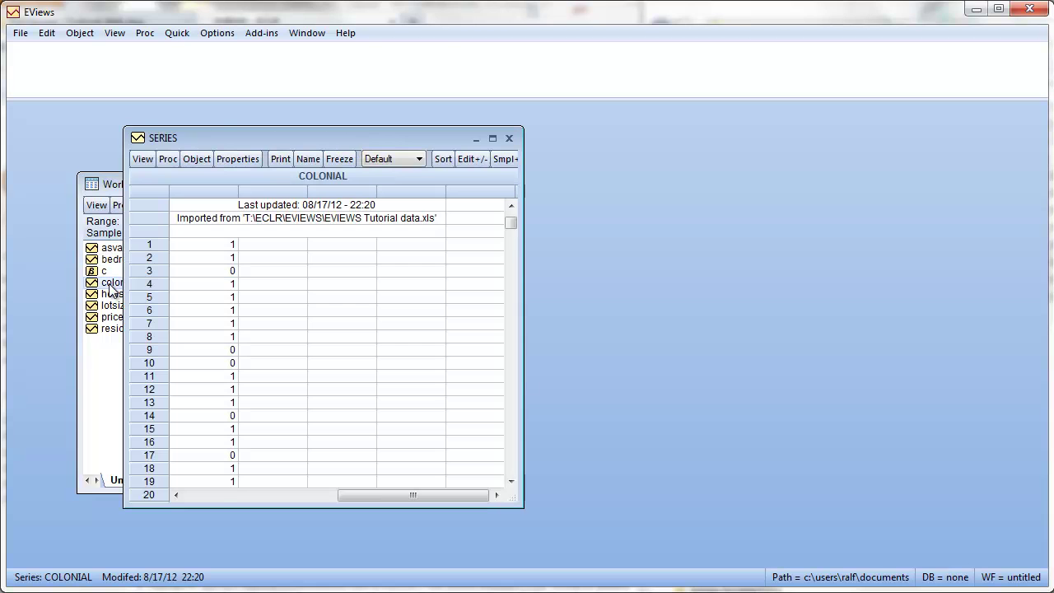
scroll(259, 344, down, 2)
scroll(258, 344, up, 3)
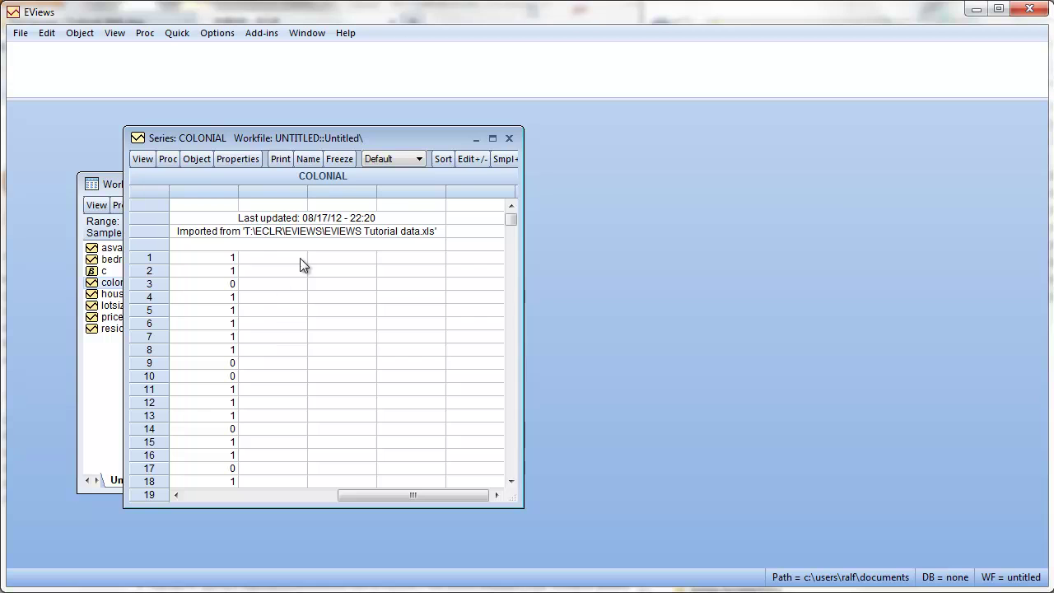
click(509, 138)
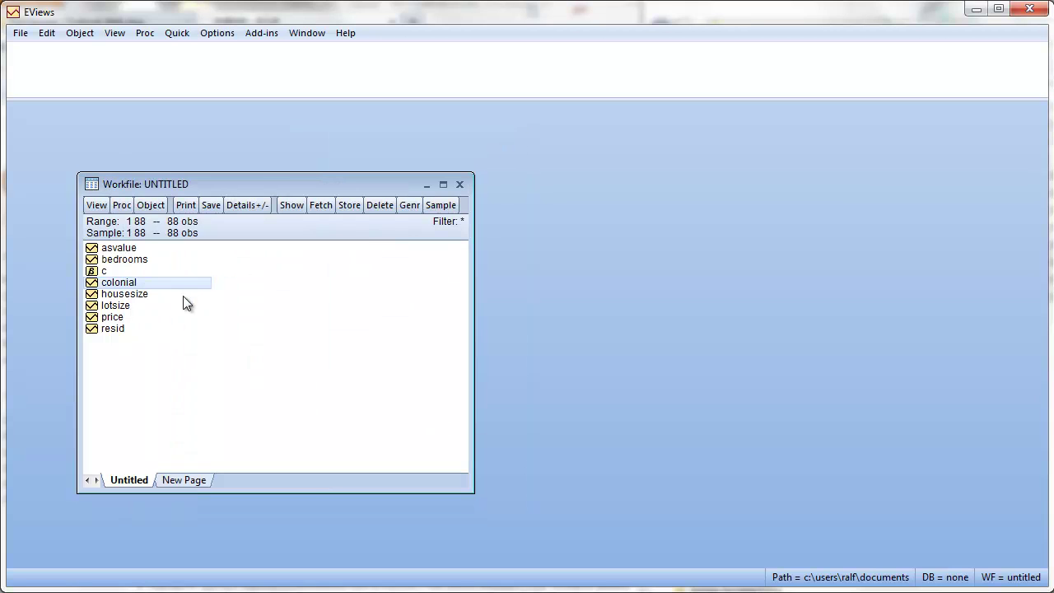
click(123, 295)
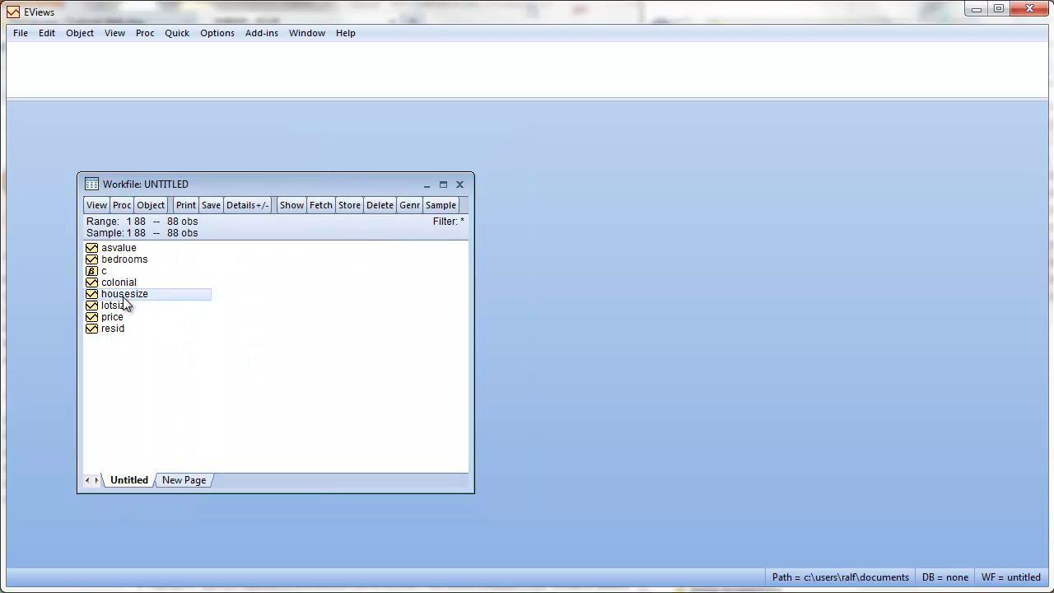
Switch to the EVIEWS_Intro_Tutorial PDF in Adobe Acrobat, read the House Prices exercise questions, and return to the EViews workfile
click(126, 307)
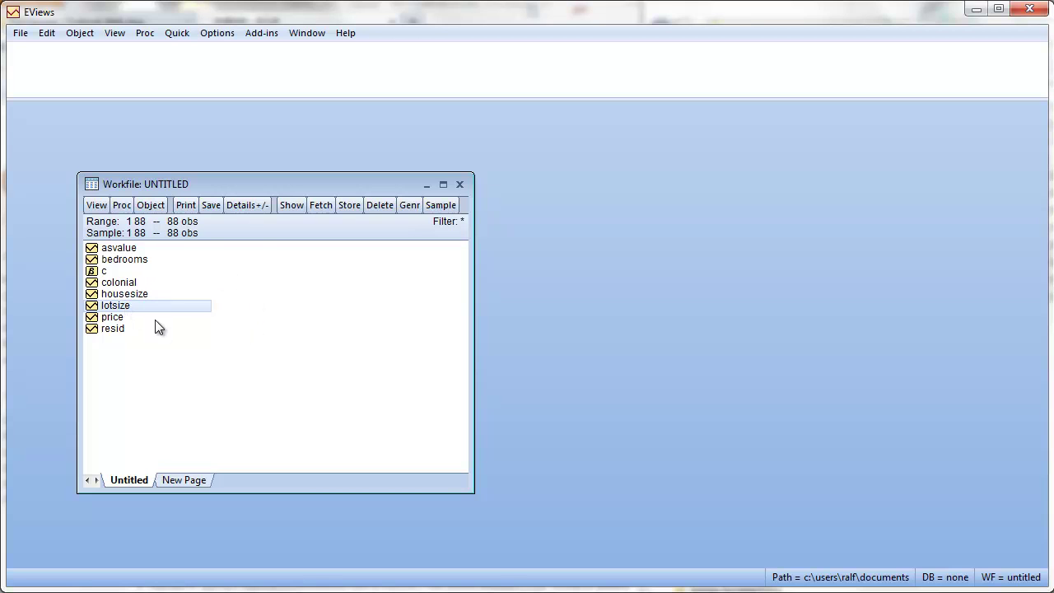
key(alt+Tab)
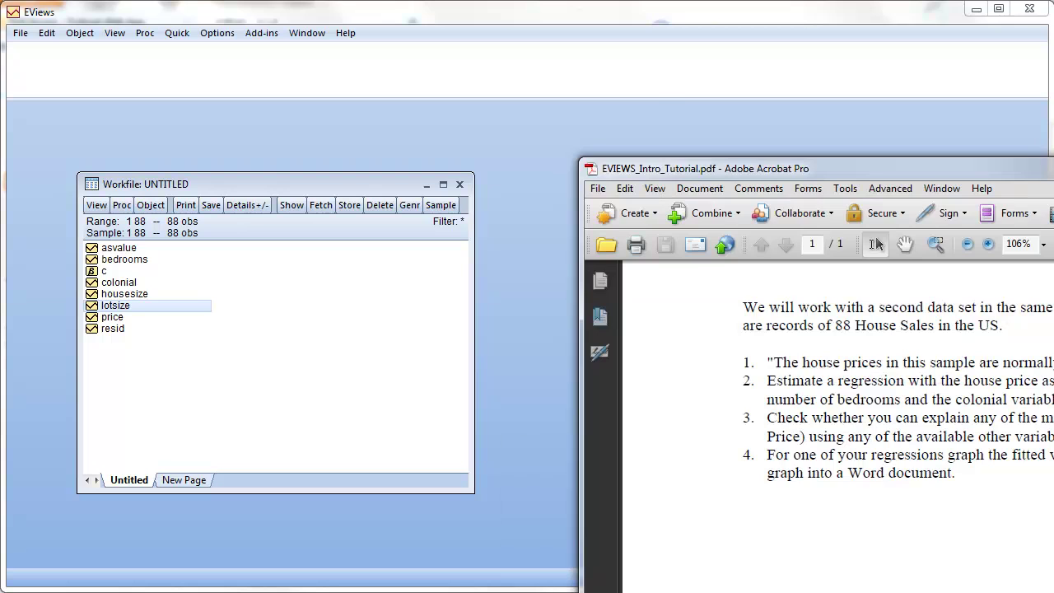
drag(750, 171, 234, 65)
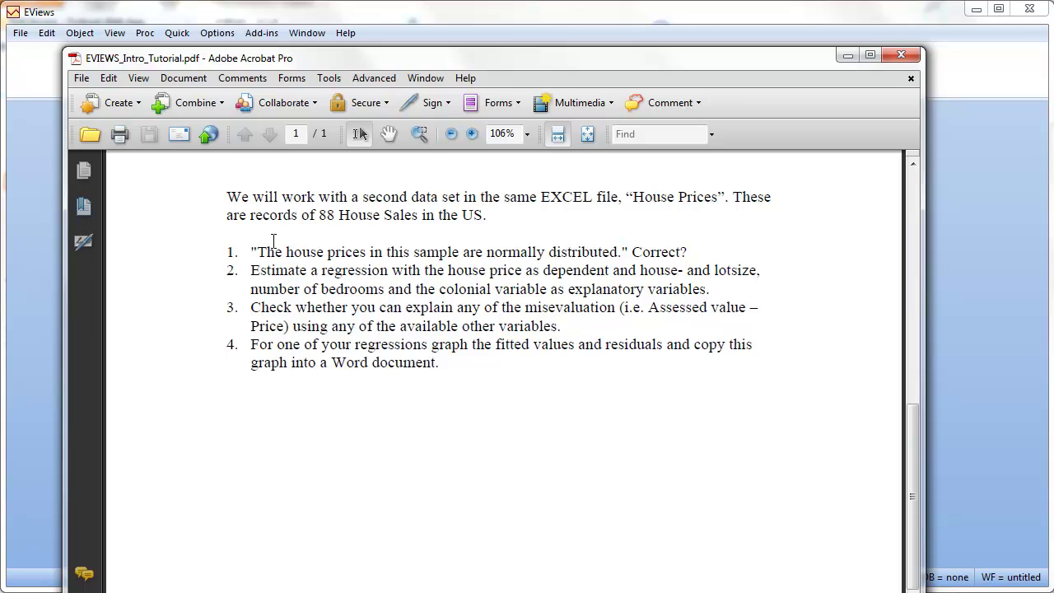
click(846, 56)
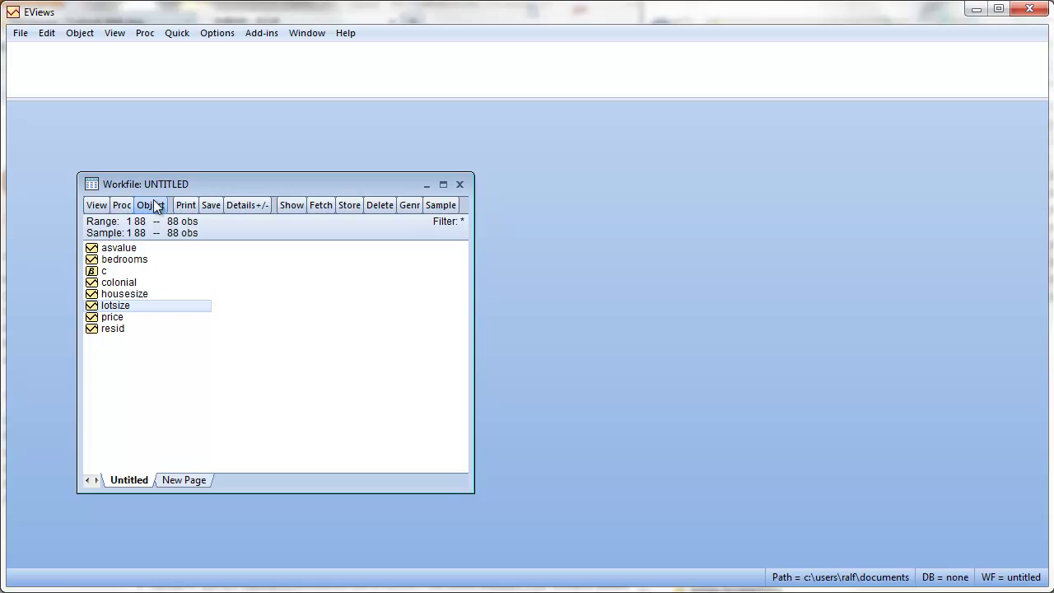
drag(158, 183, 206, 166)
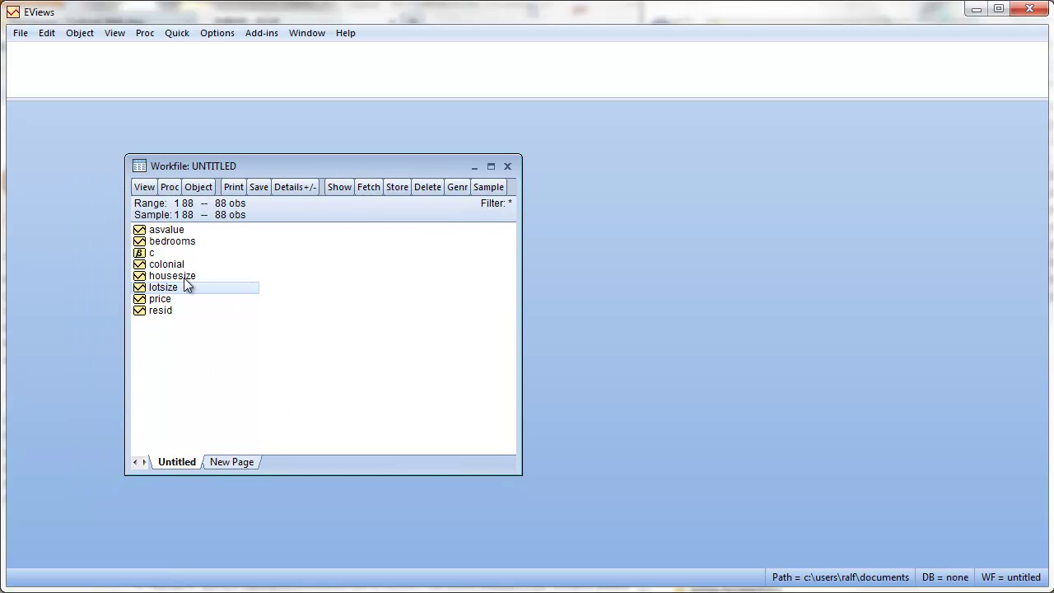
Open the price series, display its Histogram and Stats view, and enlarge the series window
double_click(163, 300)
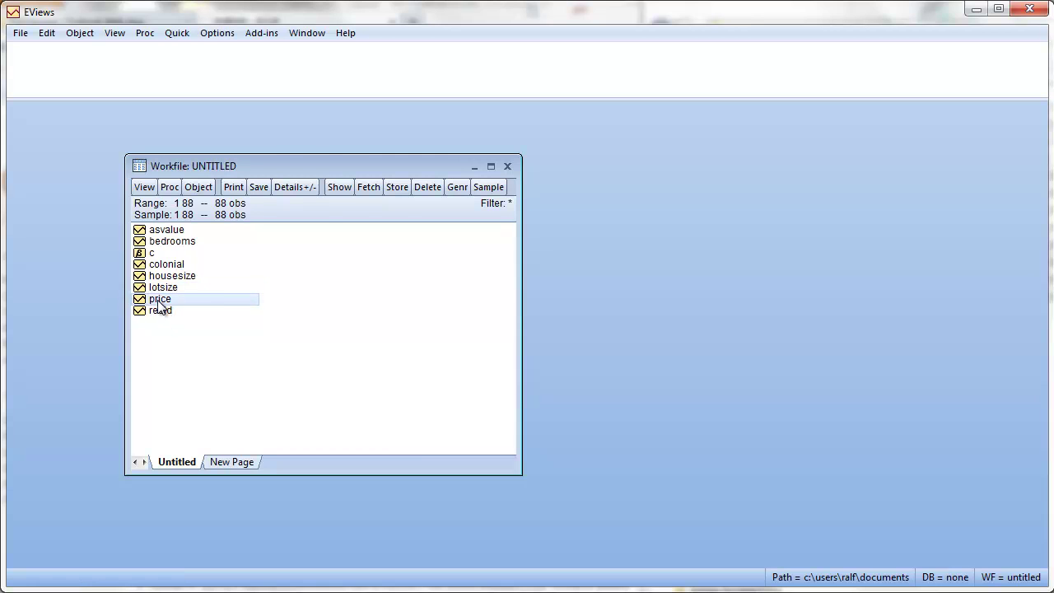
drag(345, 157, 358, 97)
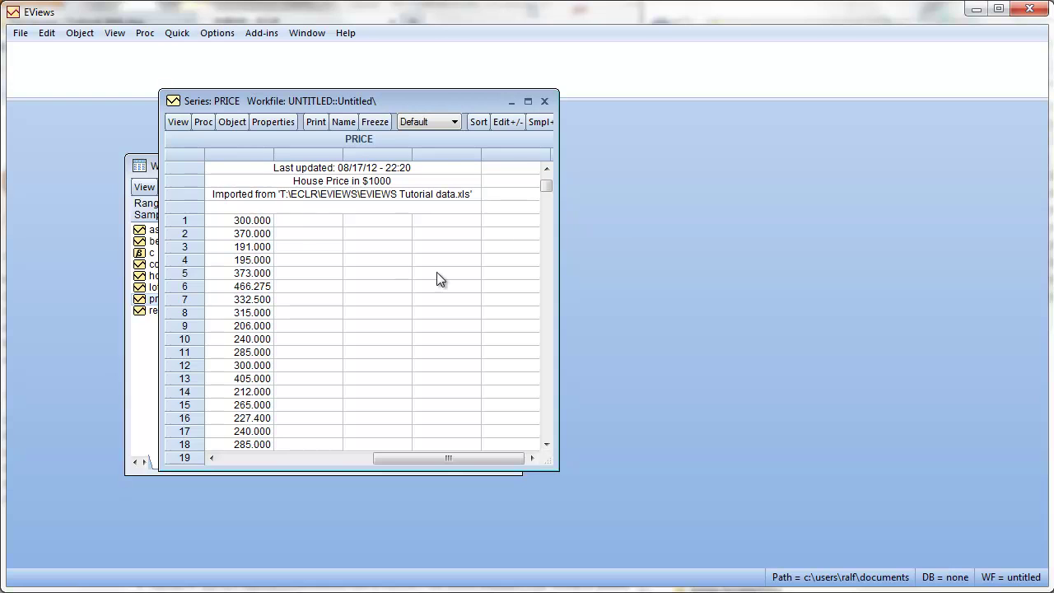
mouse_move(547, 187)
mouse_down()
mouse_move(565, 434)
mouse_move(536, 301)
mouse_move(552, 186)
mouse_up()
click(179, 122)
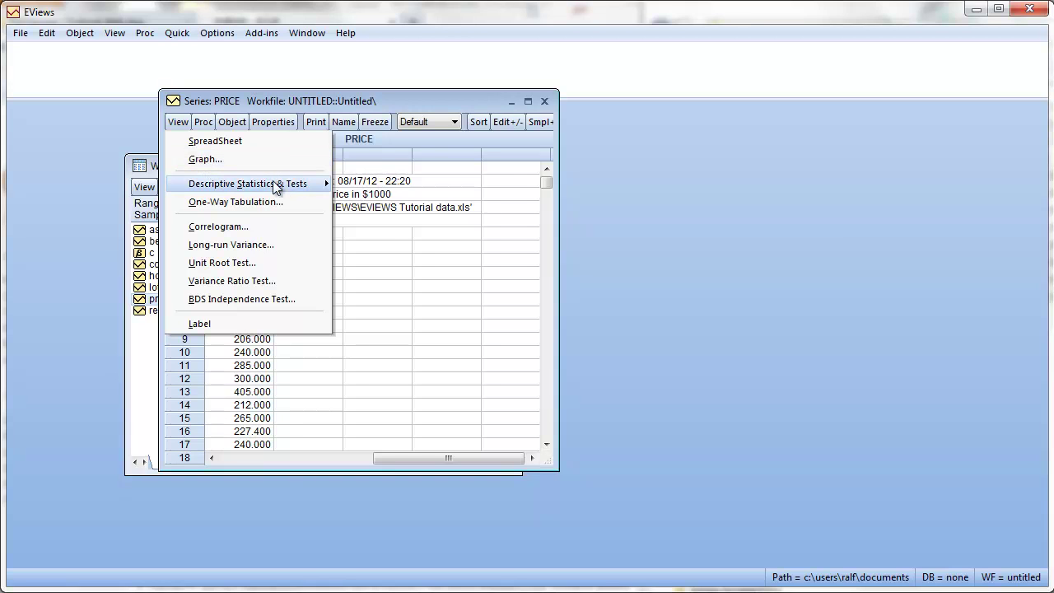
mouse_move(235, 188)
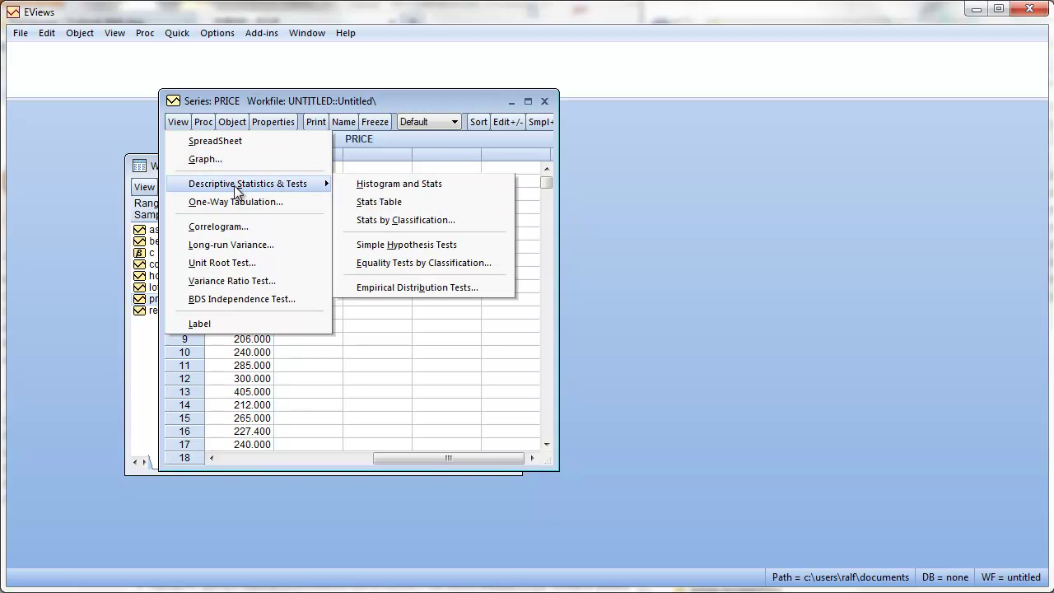
click(369, 184)
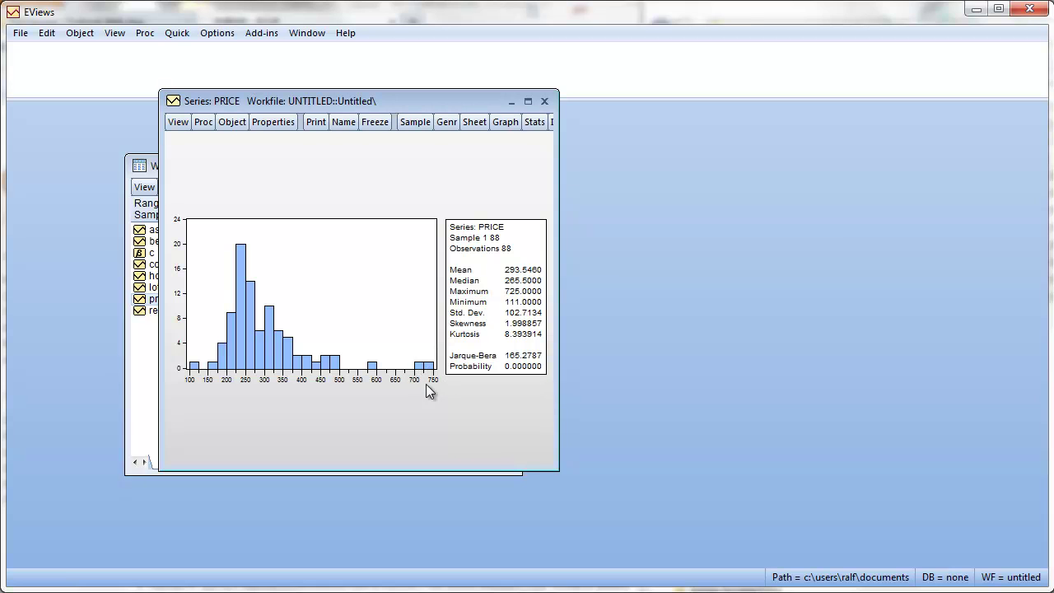
drag(552, 470, 719, 529)
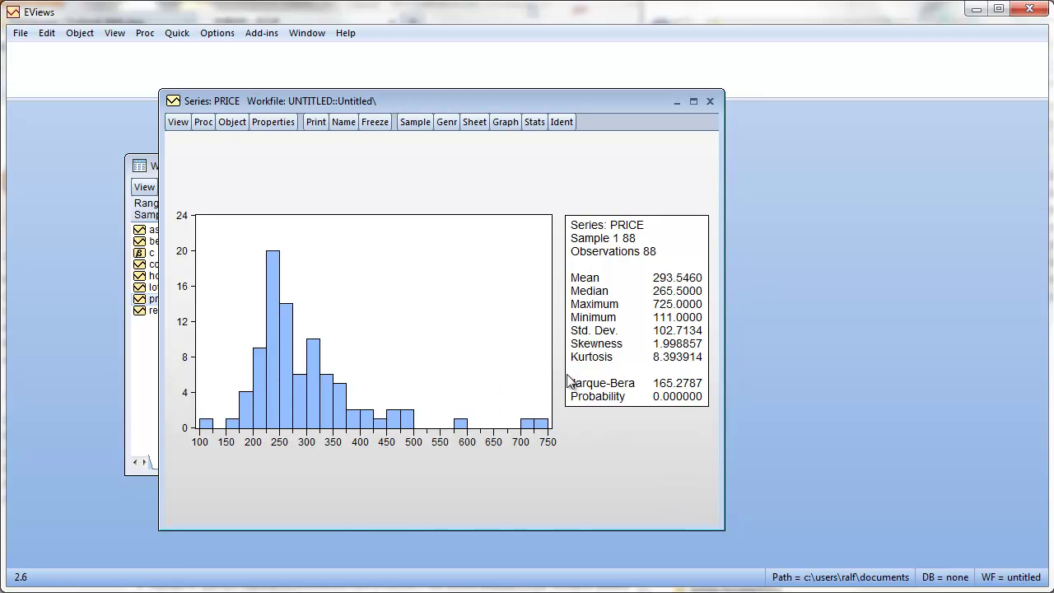
Examine the skewness, kurtosis and Jarque-Bera normality statistics of the price series, and close the series window
click(591, 355)
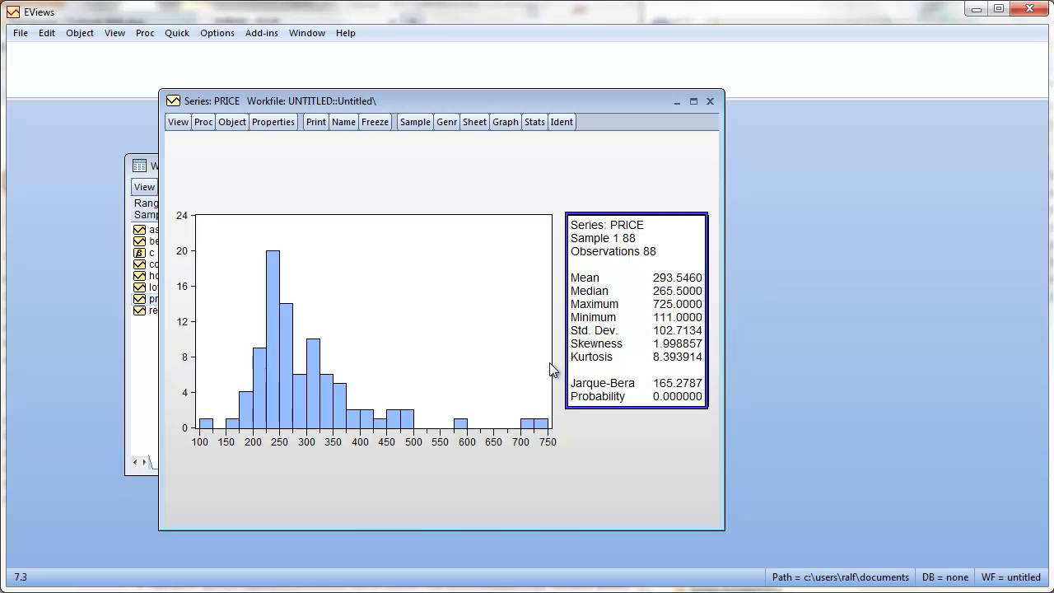
click(605, 356)
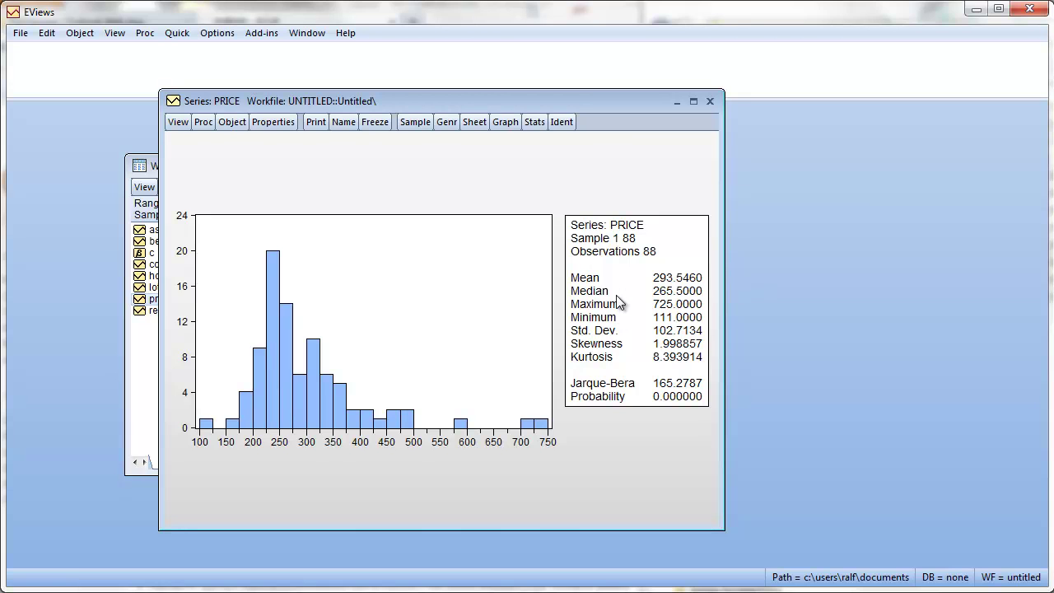
click(628, 388)
click(659, 384)
click(670, 402)
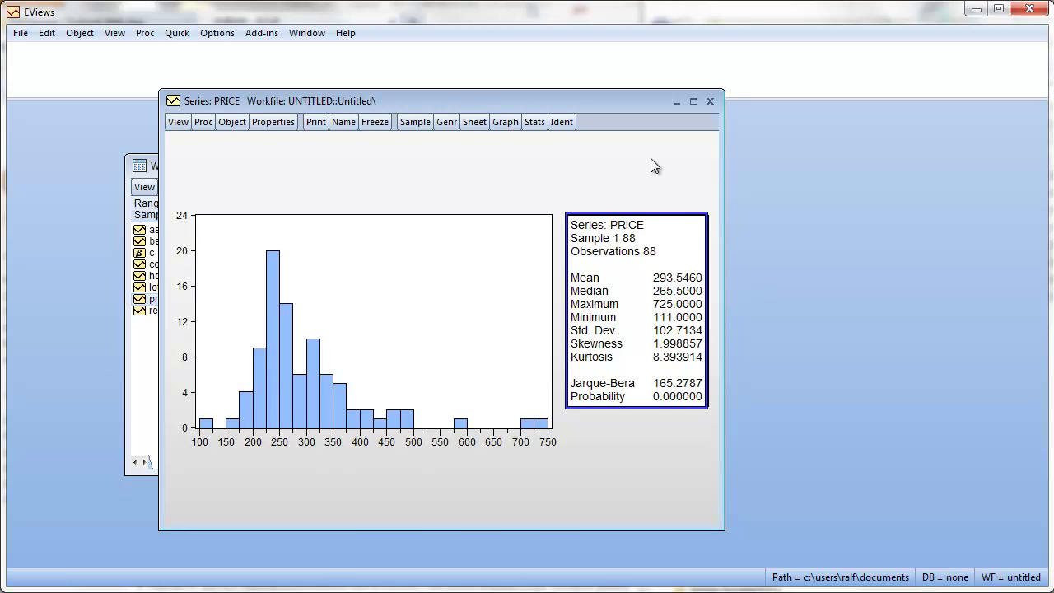
click(622, 170)
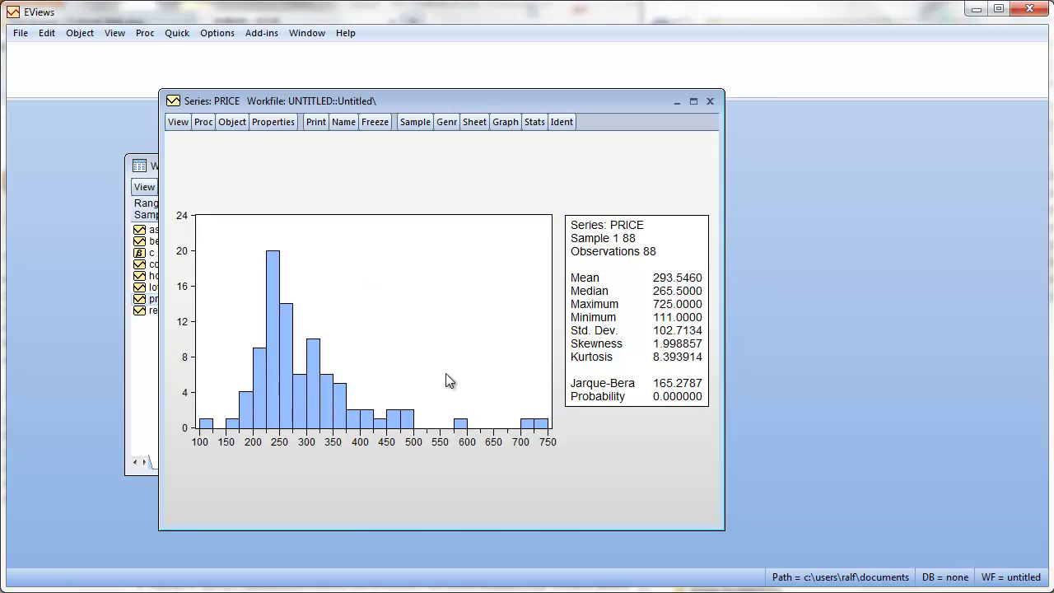
click(710, 102)
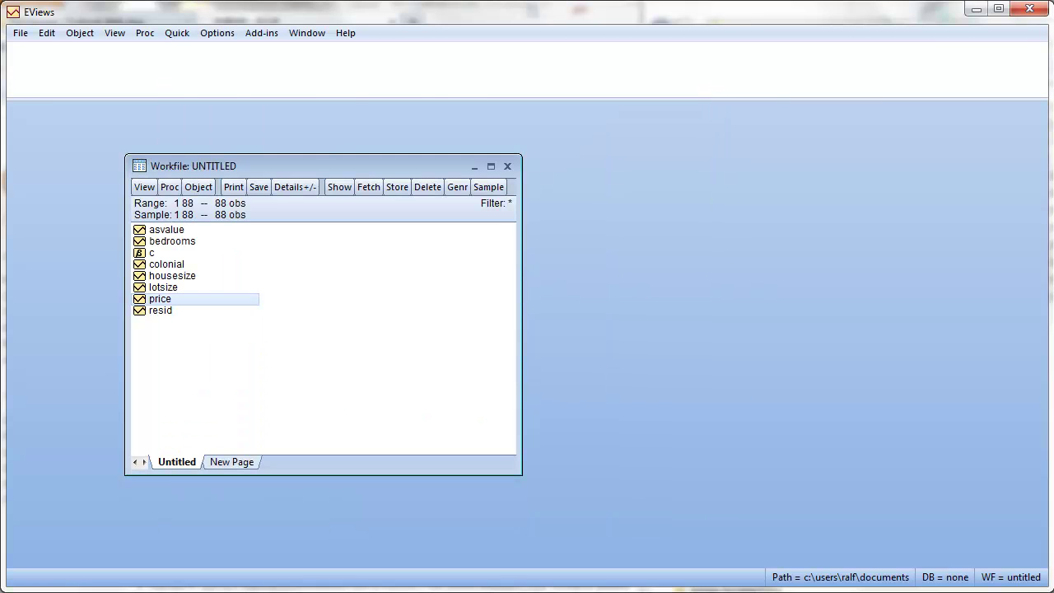
Check the regression question in the PDF and run the EViews command "ls price c lotsize housesize colonial bedrooms"
key(alt+Tab)
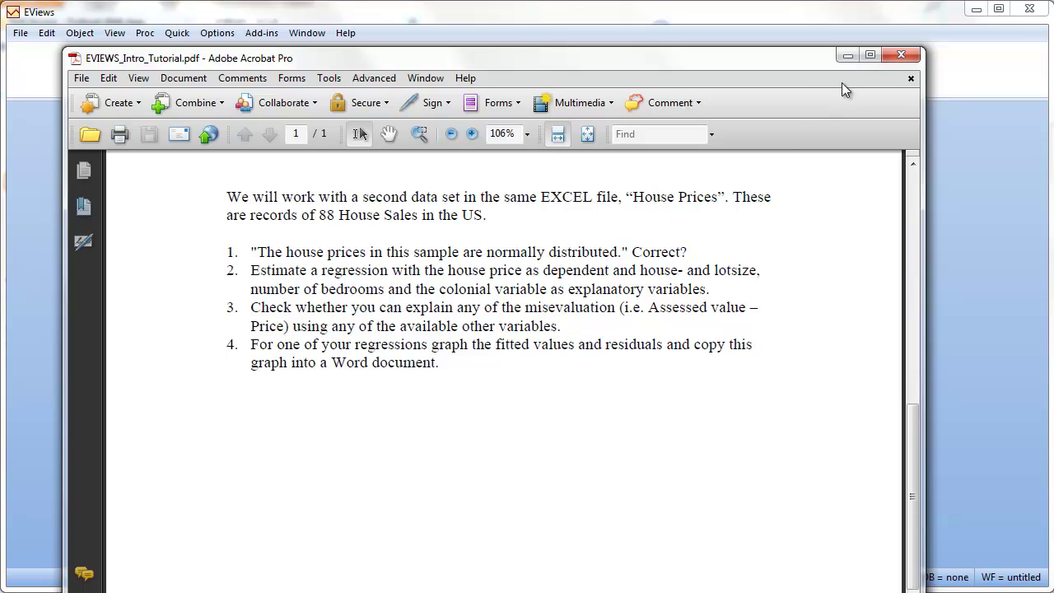
click(846, 56)
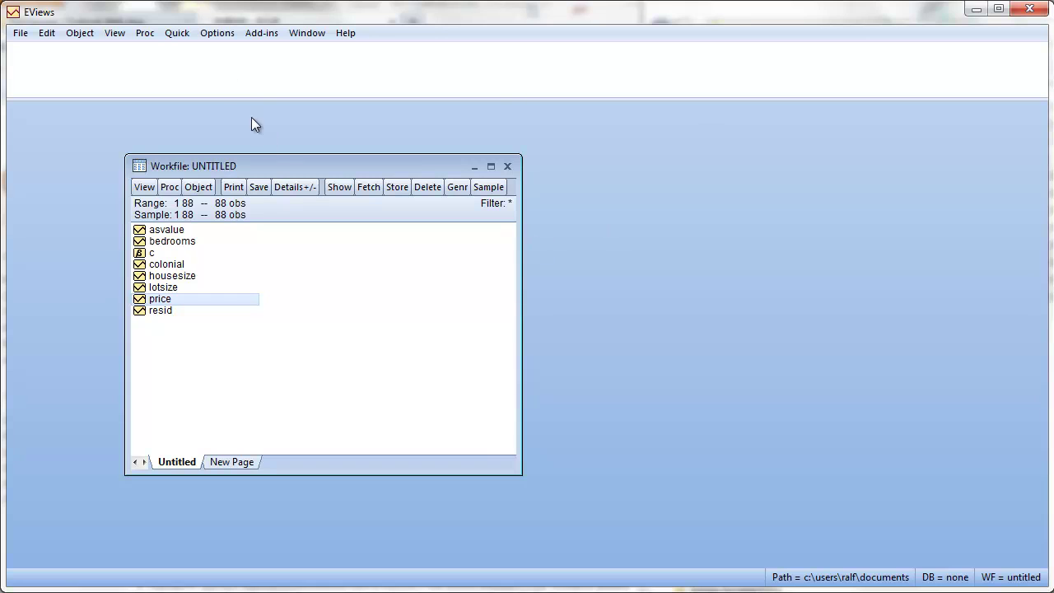
click(228, 78)
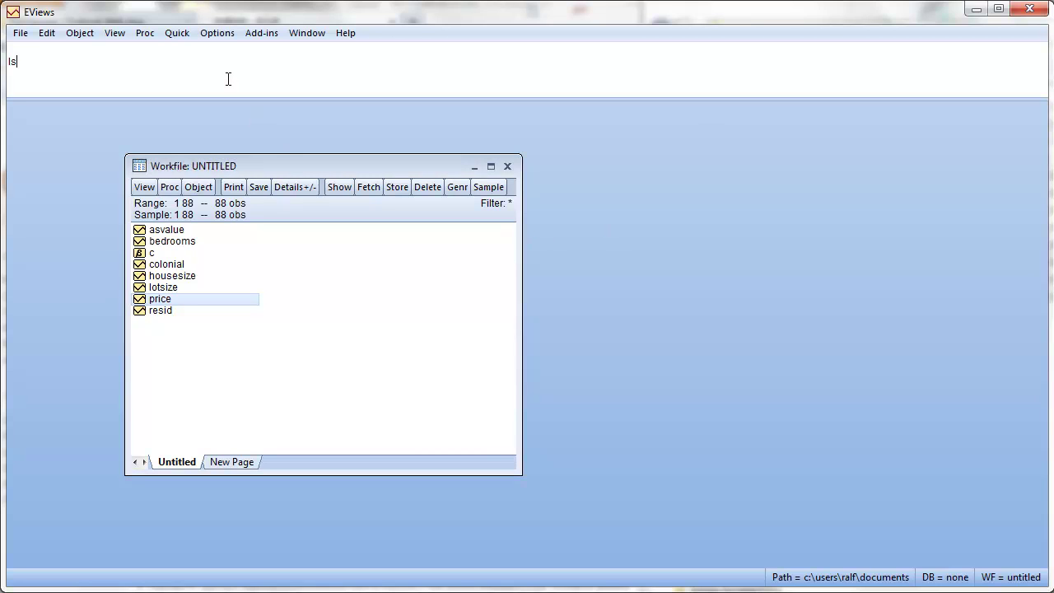
text(ls ho)
text(ce)
text(c lotsize housesize colonial)
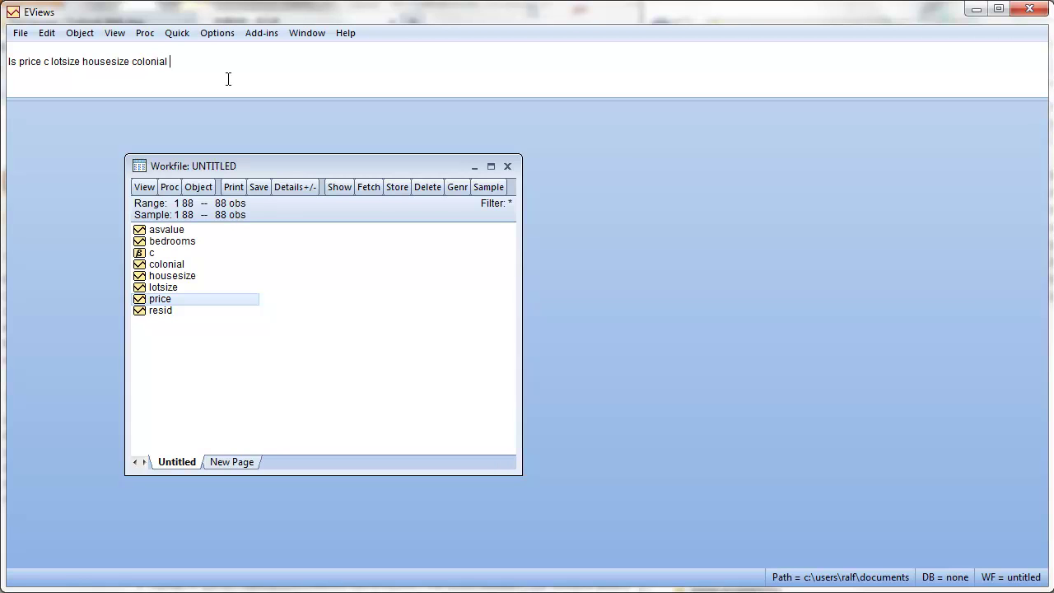
text(bedrooms)
key(Return)
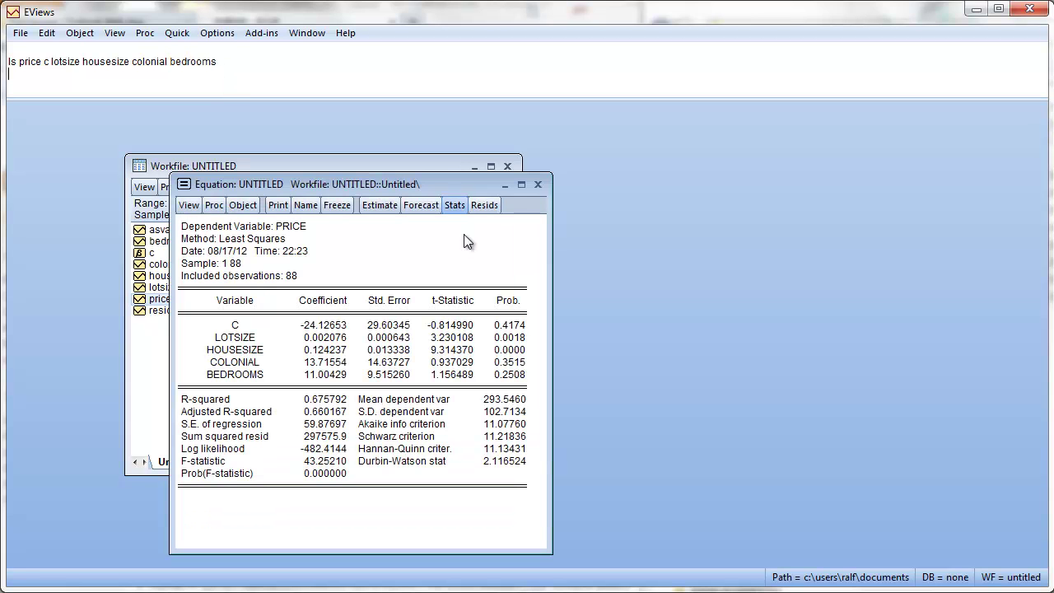
Place the equation window beside the workfile and examine the regression results, comparing the housesize and bedrooms coefficients
drag(450, 187, 804, 143)
drag(907, 235, 947, 236)
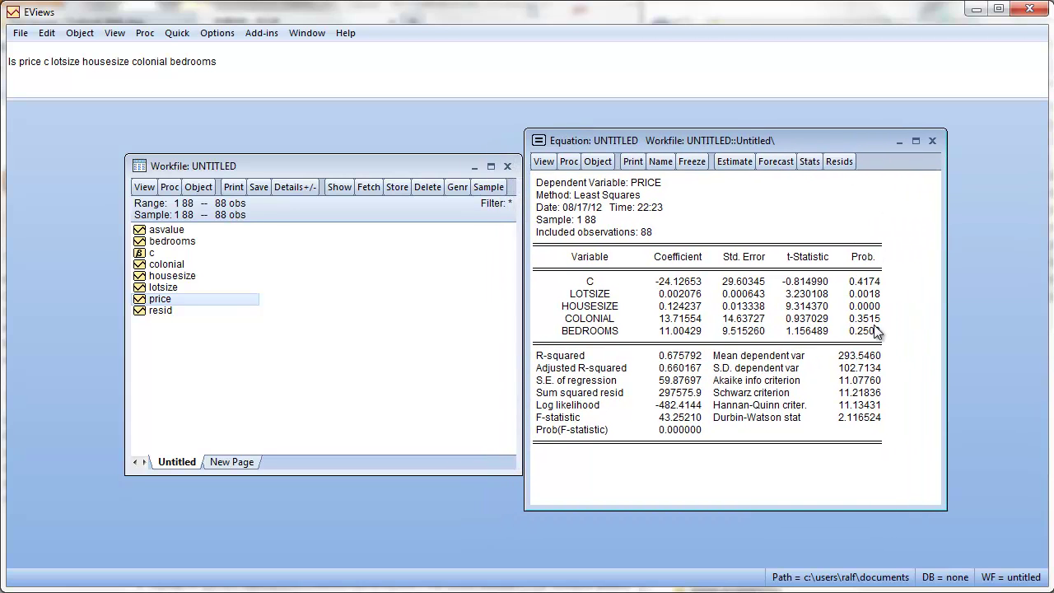
click(593, 298)
click(605, 308)
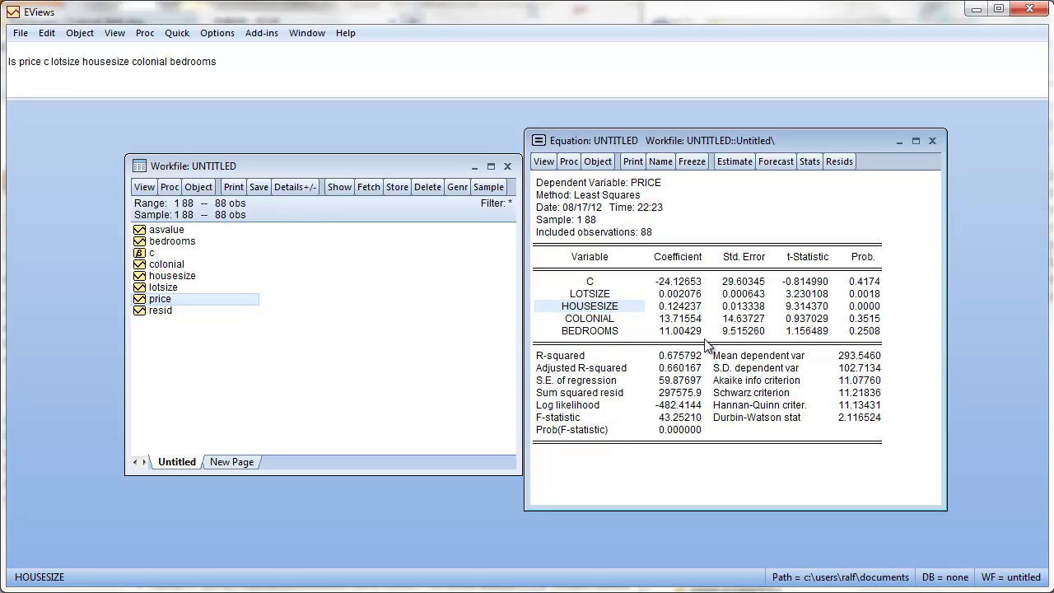
click(588, 334)
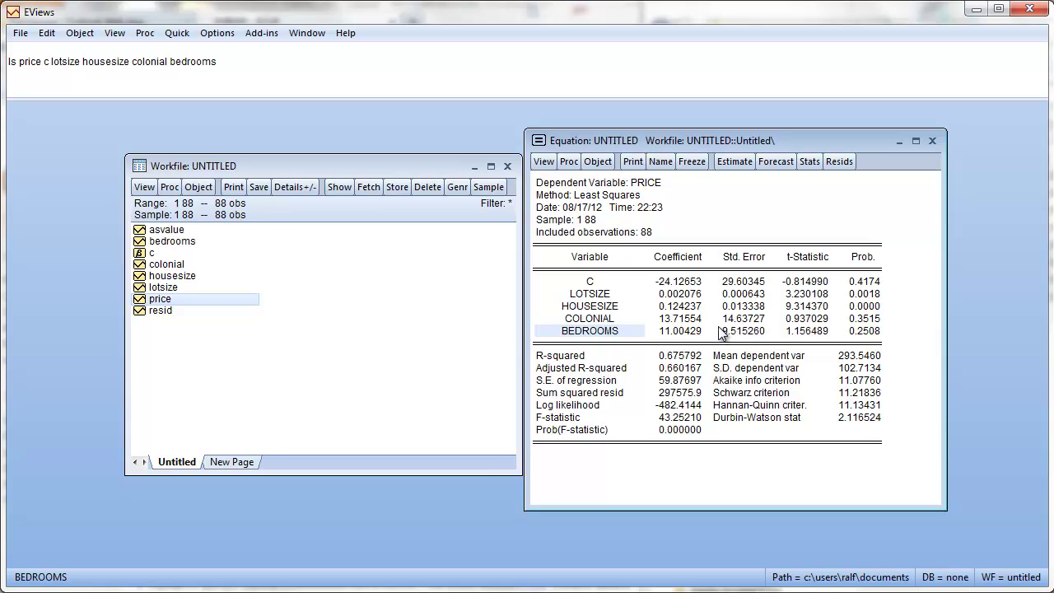
click(586, 306)
click(594, 336)
click(598, 310)
click(603, 332)
click(606, 312)
click(604, 332)
click(666, 312)
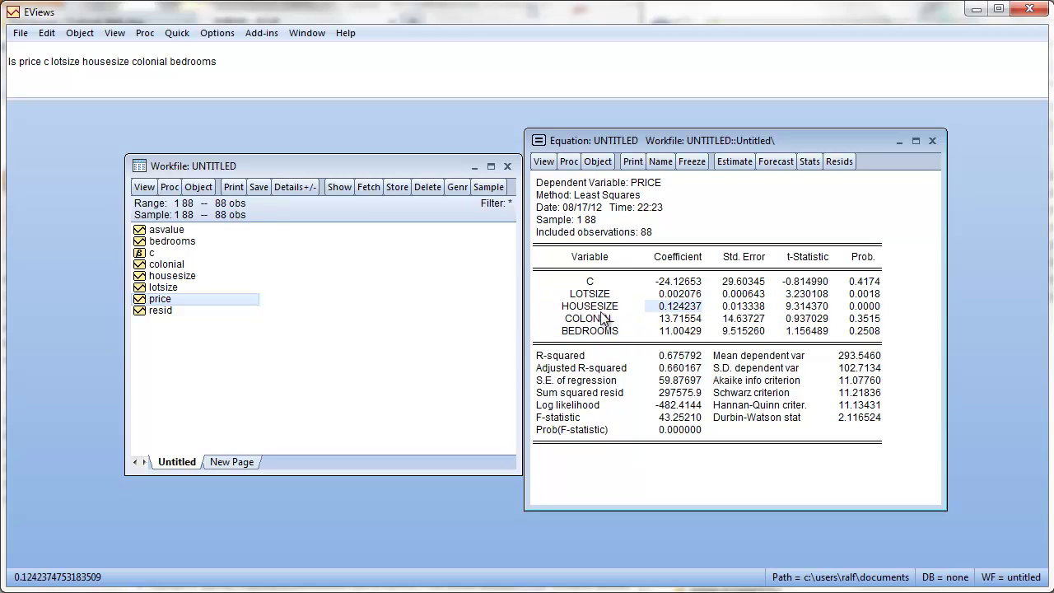
click(591, 310)
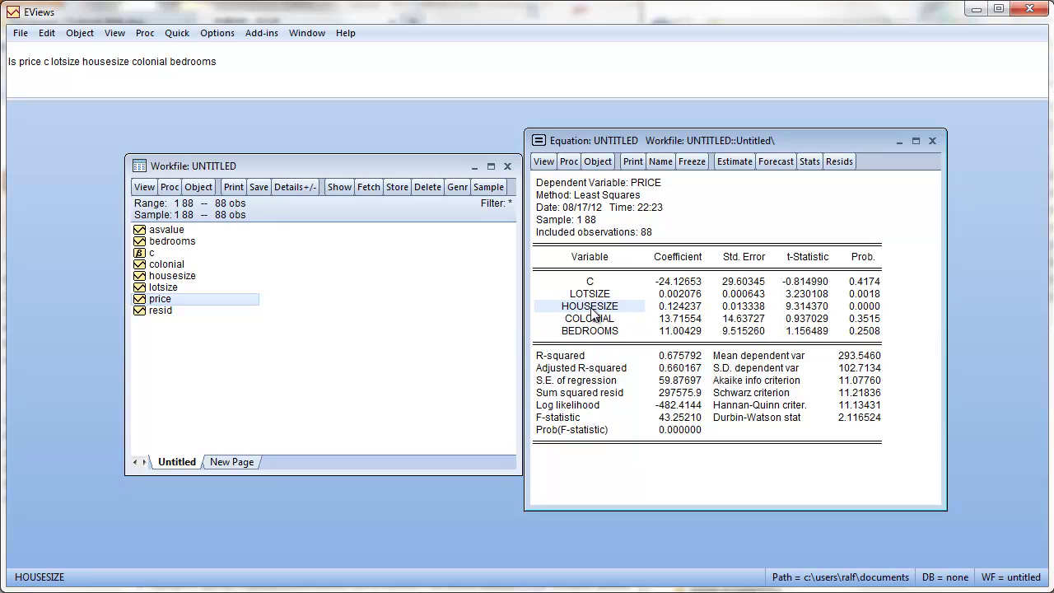
click(586, 332)
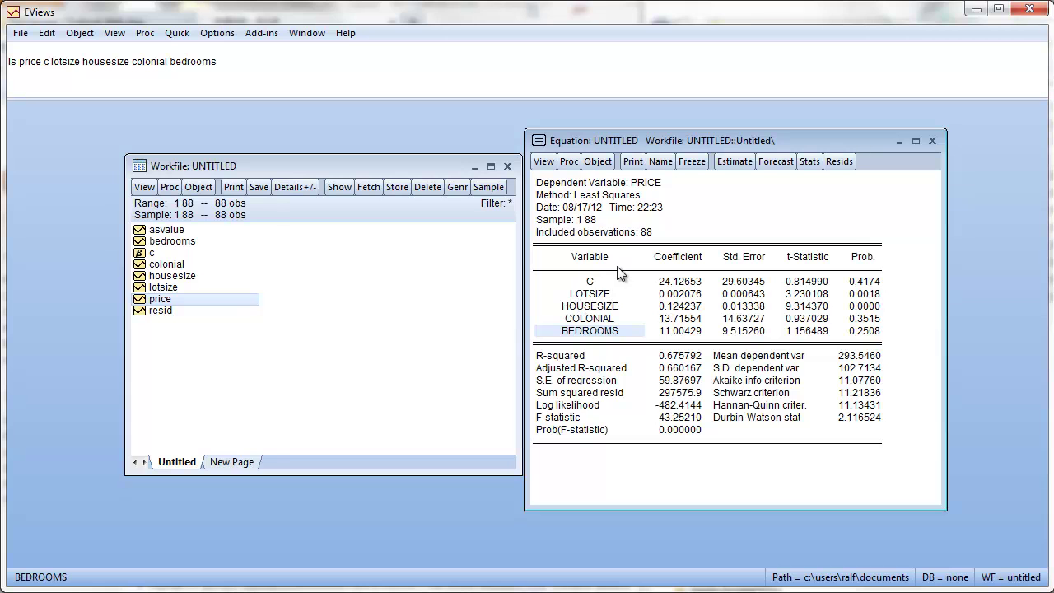
Read the misevaluation question in the PDF, return to EViews, and delete the untitled regression equation
key(alt+Tab)
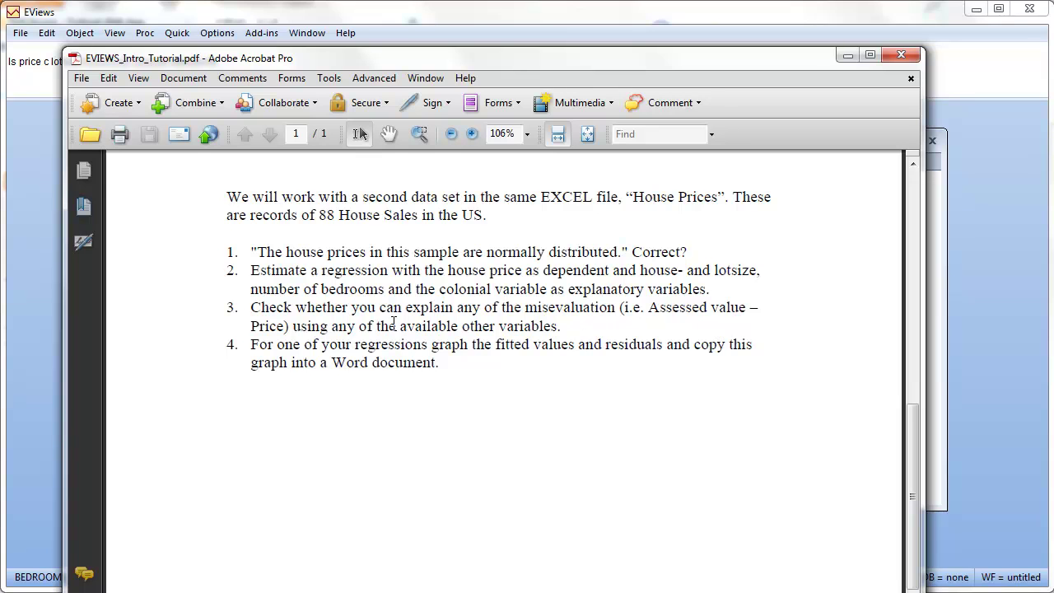
click(846, 55)
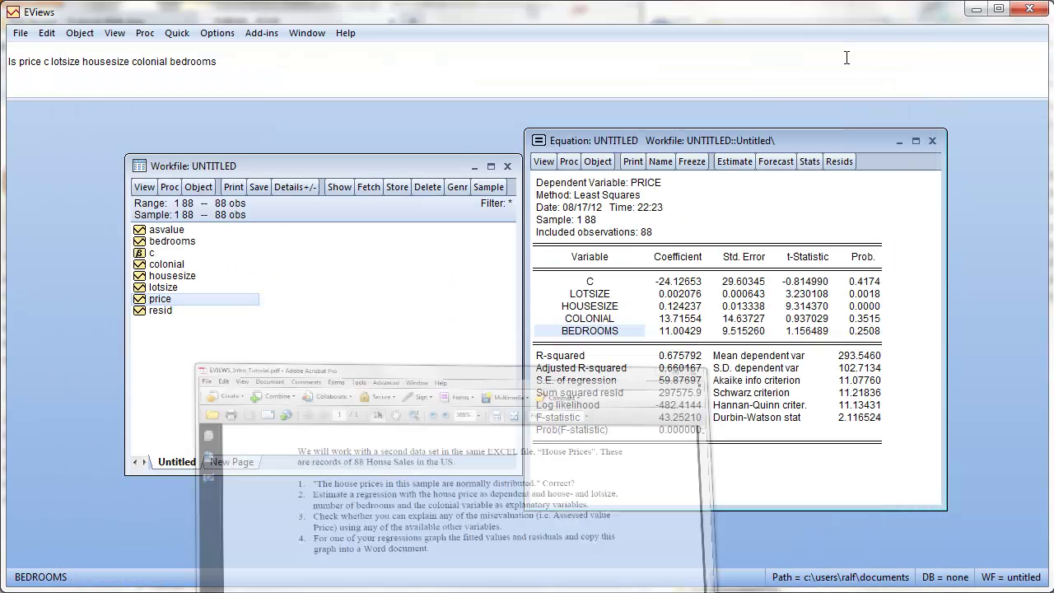
click(181, 231)
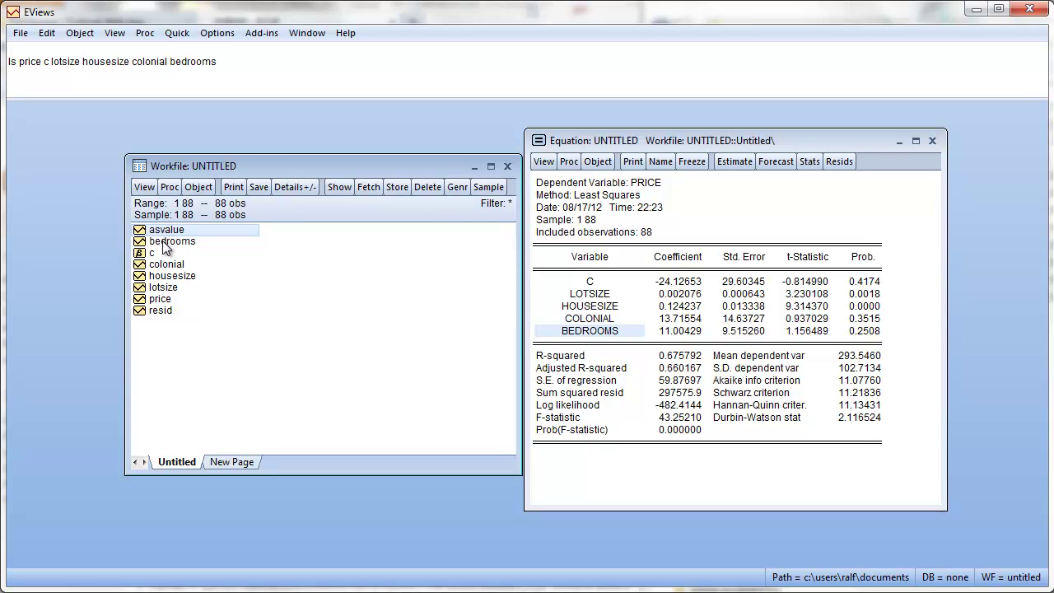
double_click(540, 141)
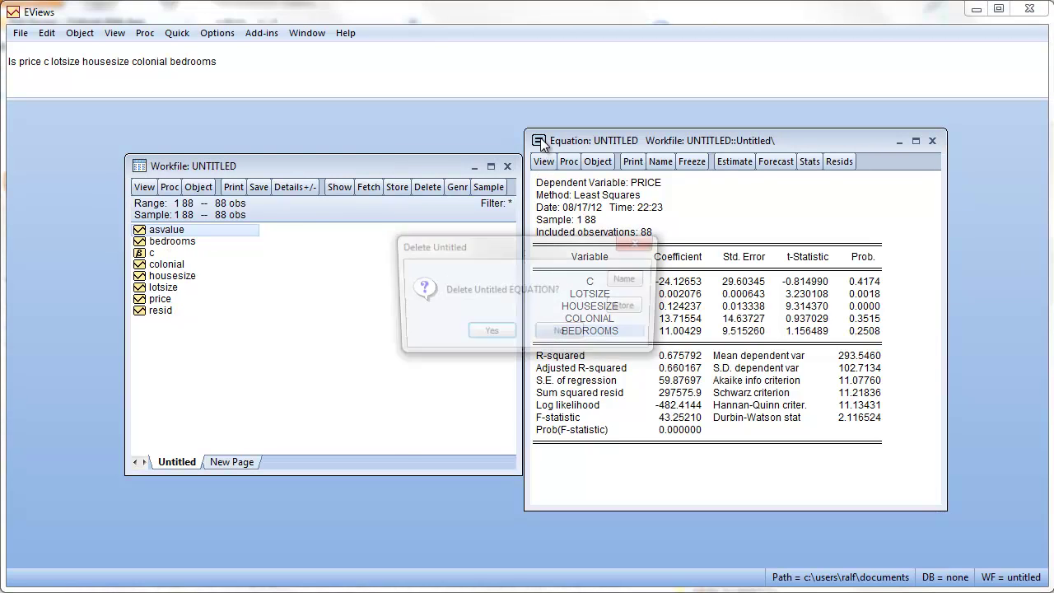
click(487, 334)
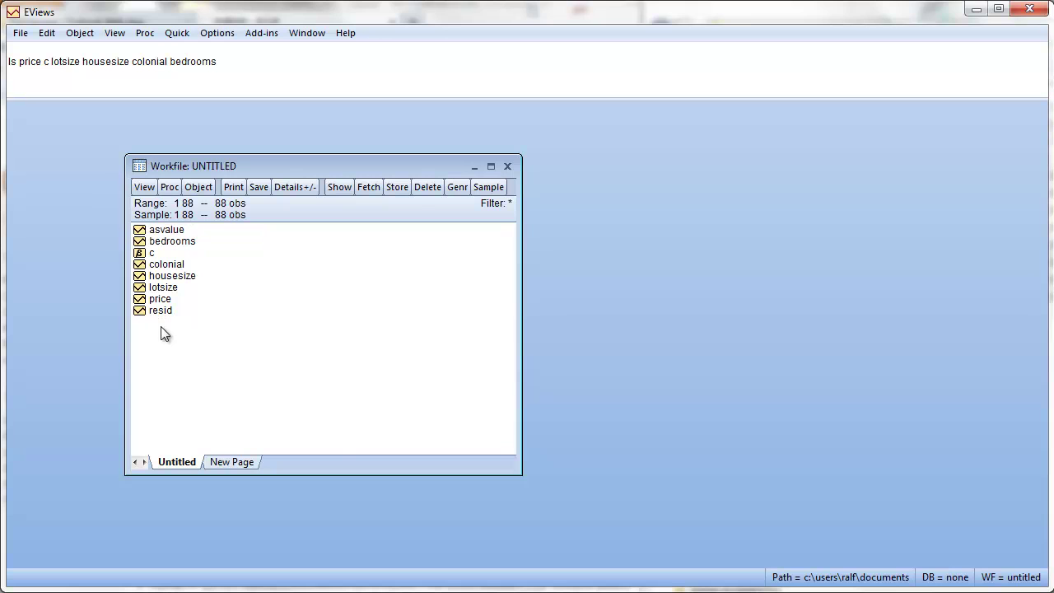
Open the price and asvalue series together as a group, with price first
click(162, 300)
ctrl+click(178, 231)
right_click(176, 229)
mouse_move(212, 240)
click(375, 244)
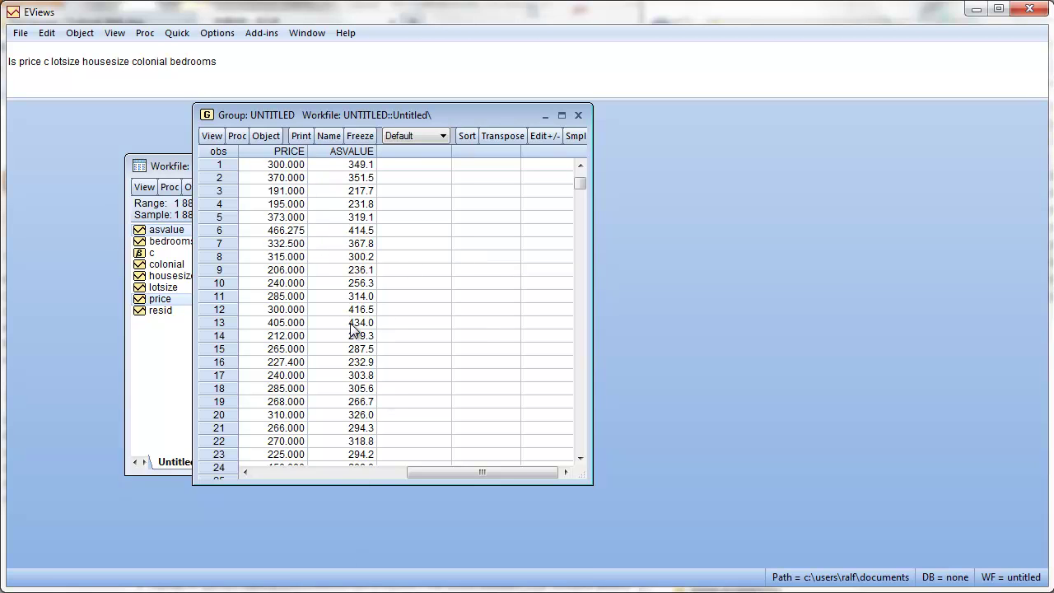
Display the price and asvalue group as a scatter graph, examine how they relate, and delete the untitled group
click(211, 136)
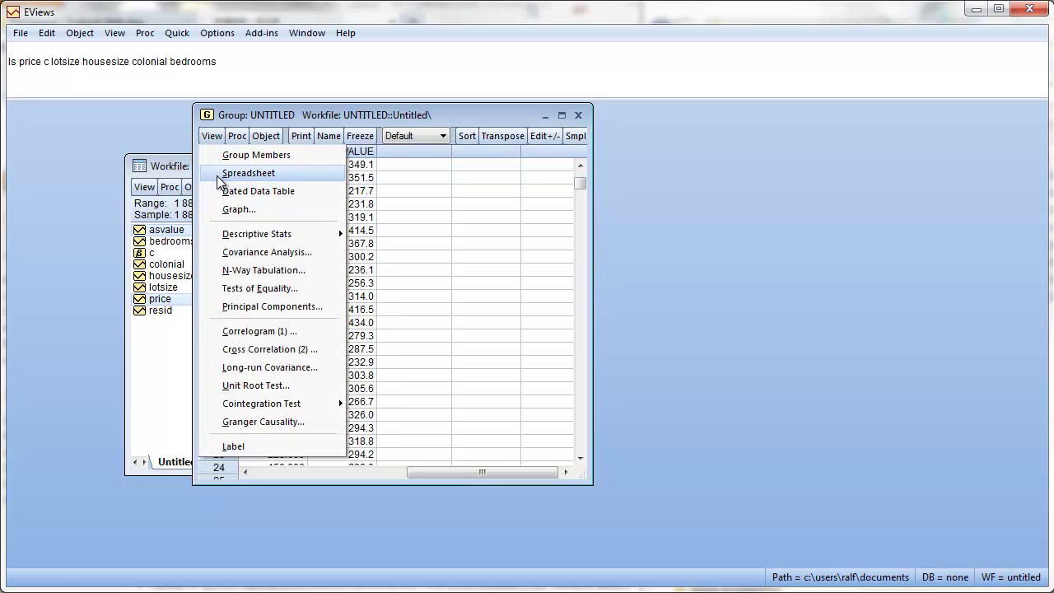
click(235, 210)
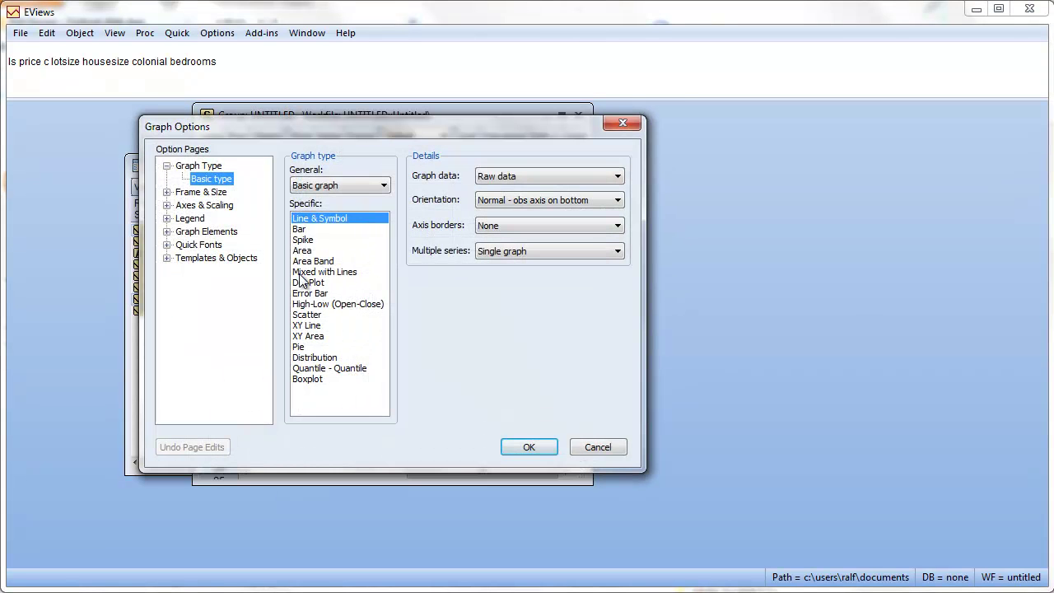
click(317, 314)
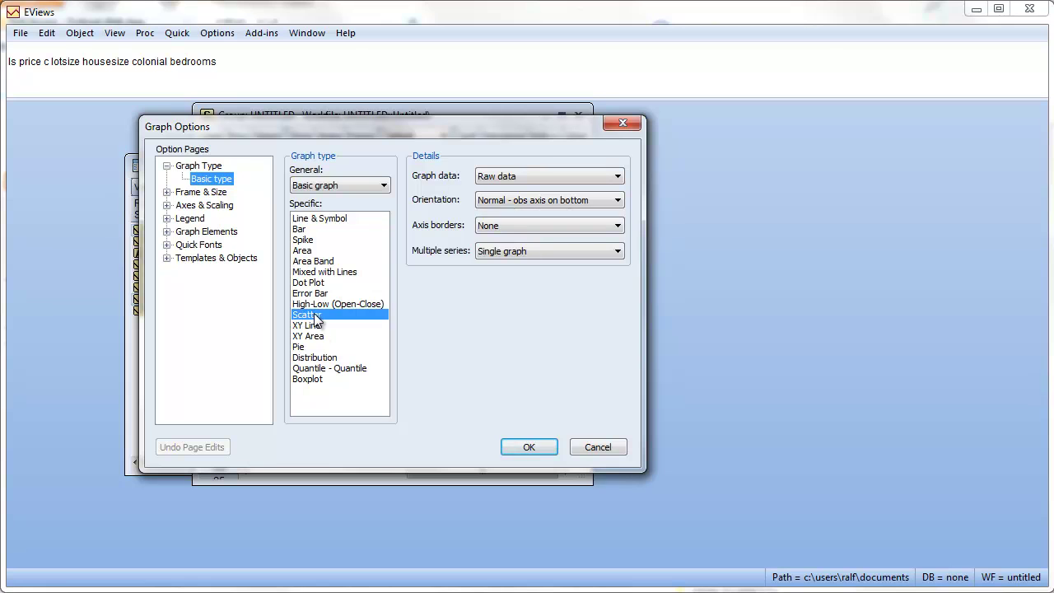
click(528, 449)
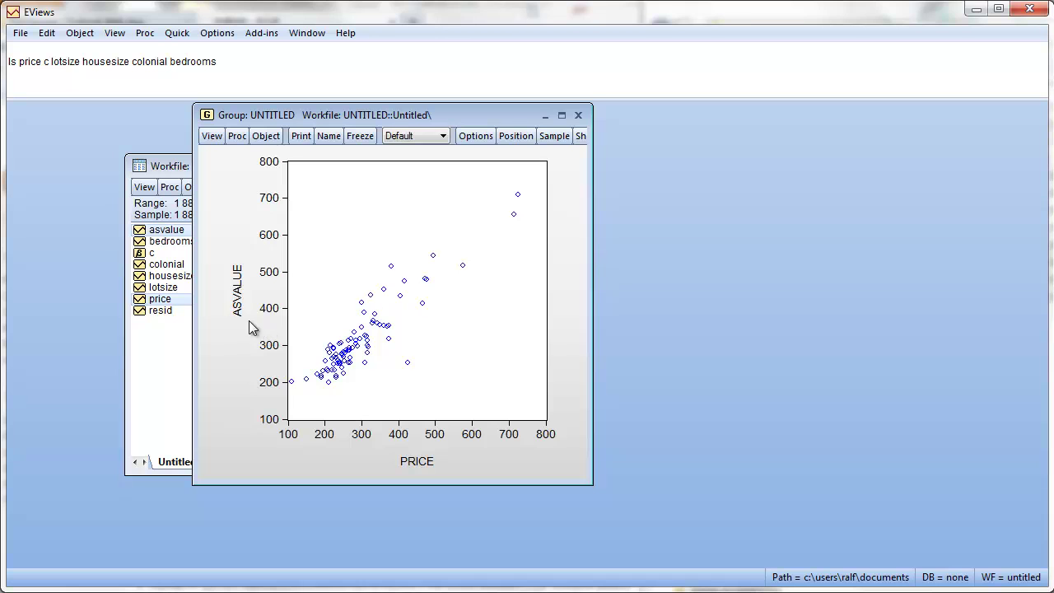
mouse_move(346, 374)
click(578, 115)
click(490, 335)
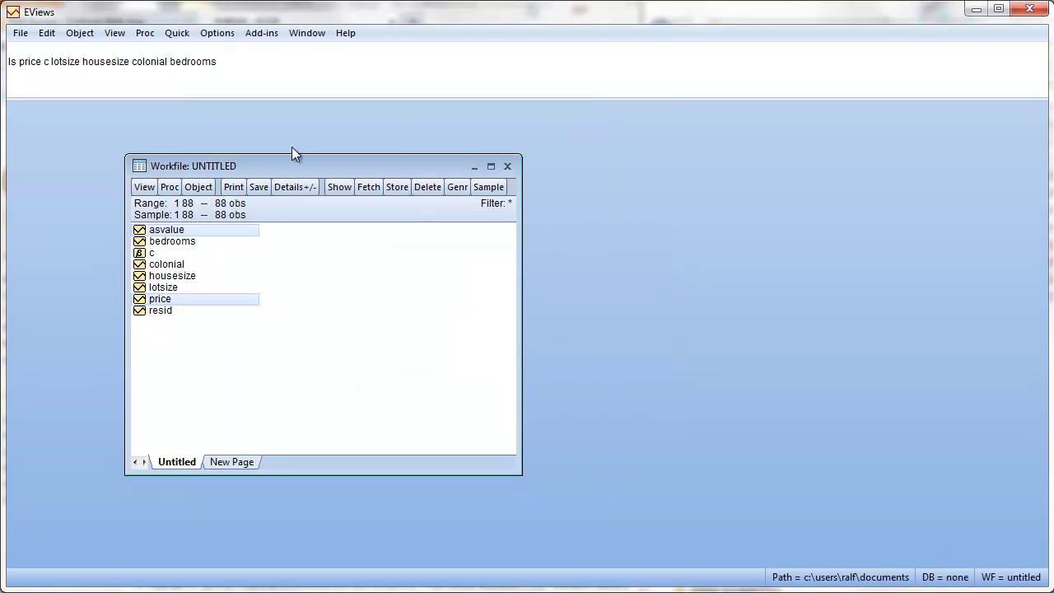
Create the misevaluation series by running the command "series miseval = asvalue-price"
click(221, 80)
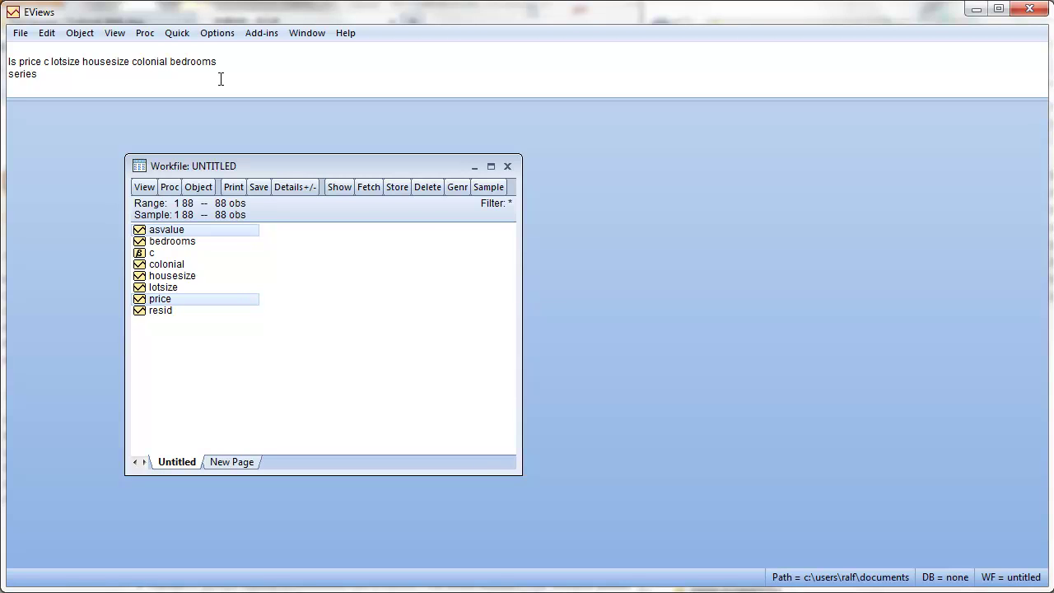
text(series miseval = asvalue-price)
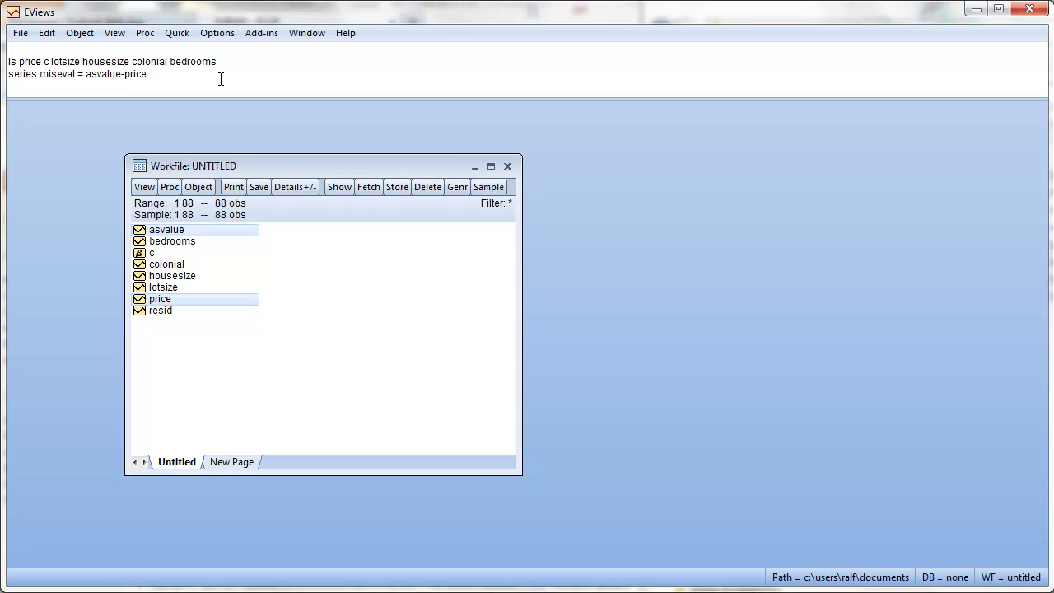
key(Return)
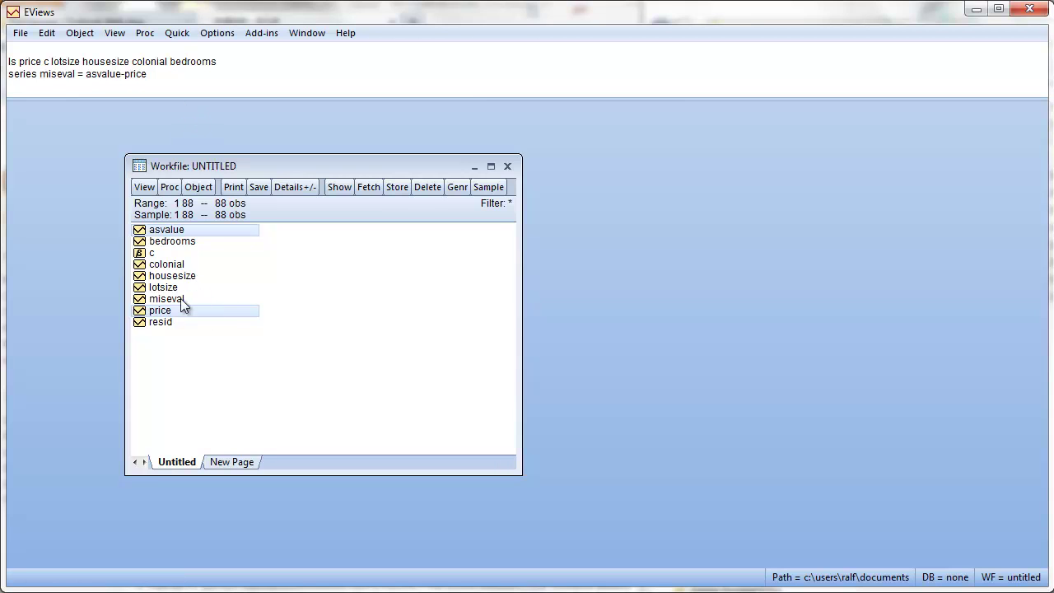
click(158, 323)
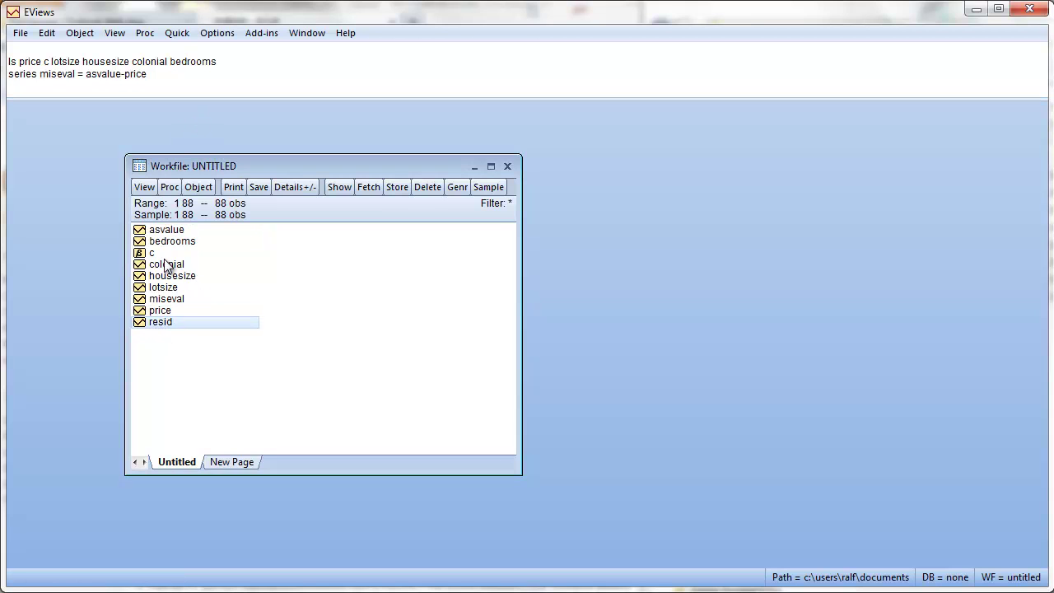
Change the dependent variable in the earlier regression command to miseval and run "ls miseval c lotsize housesize colonial bedrooms"
double_click(29, 61)
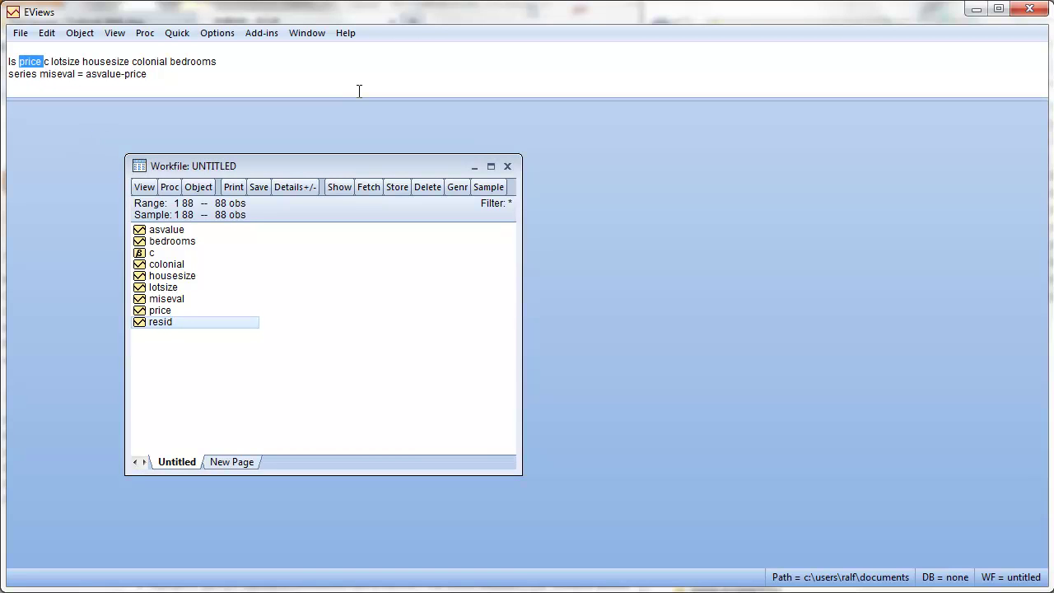
text(miseval c )
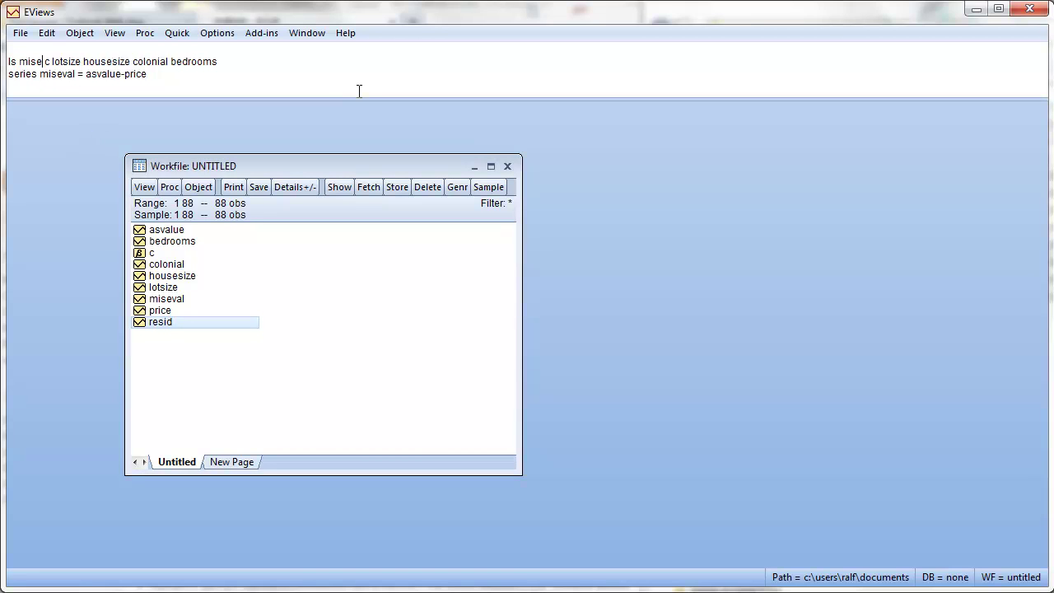
text(l)
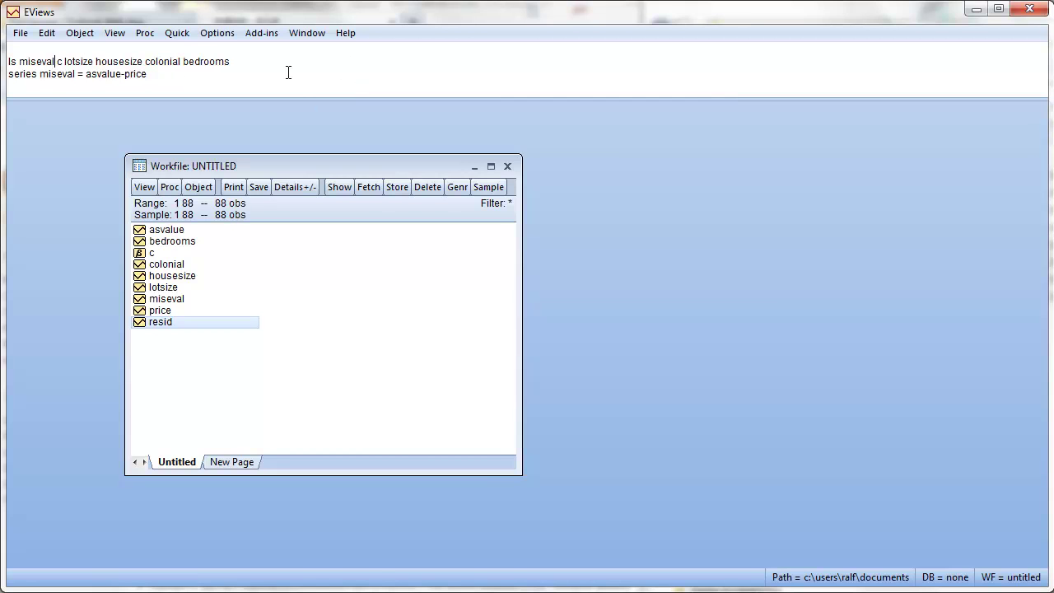
key(Return)
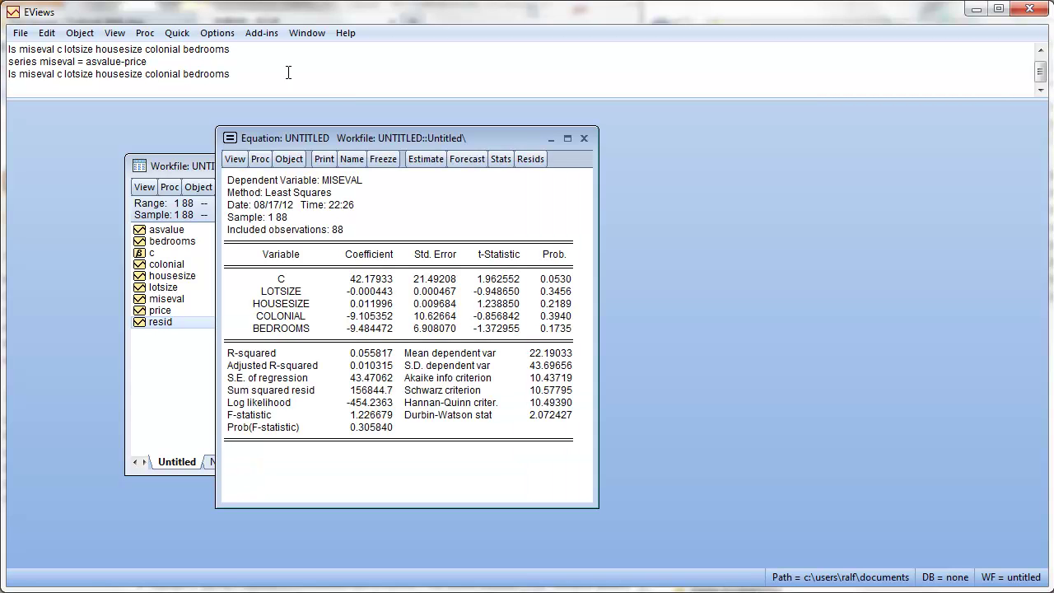
Examine the miseval regression's coefficients and R-squared, read the fitted values and residuals question in the PDF, and return to EViews
click(350, 178)
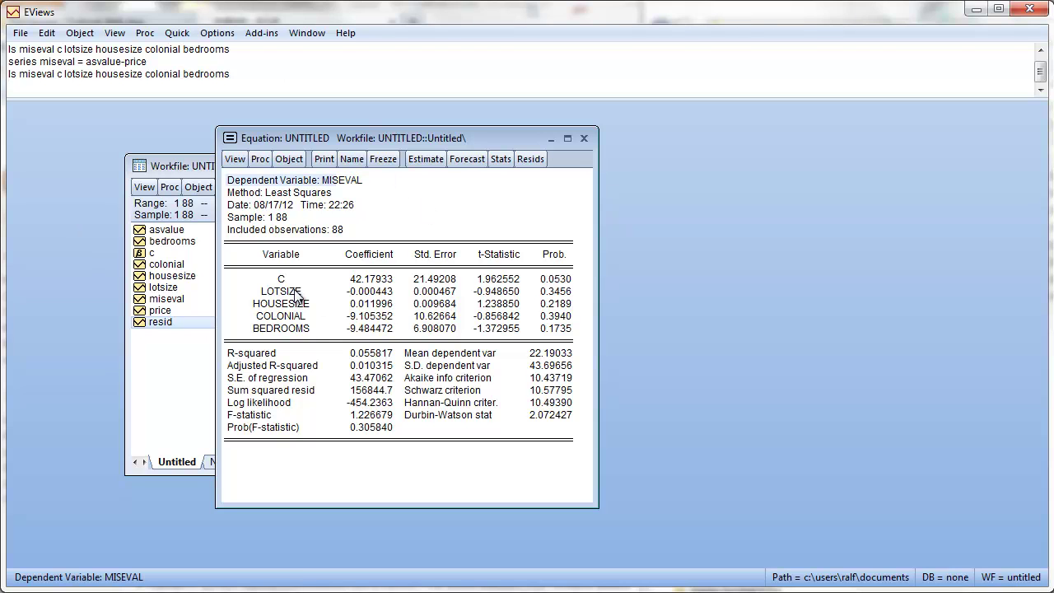
click(371, 353)
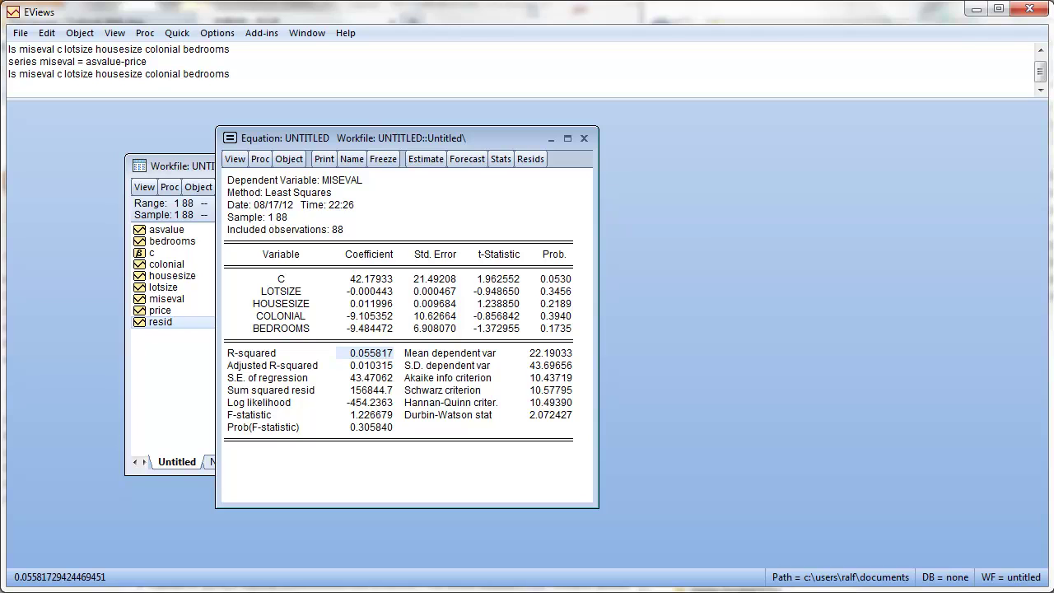
key(alt+Tab)
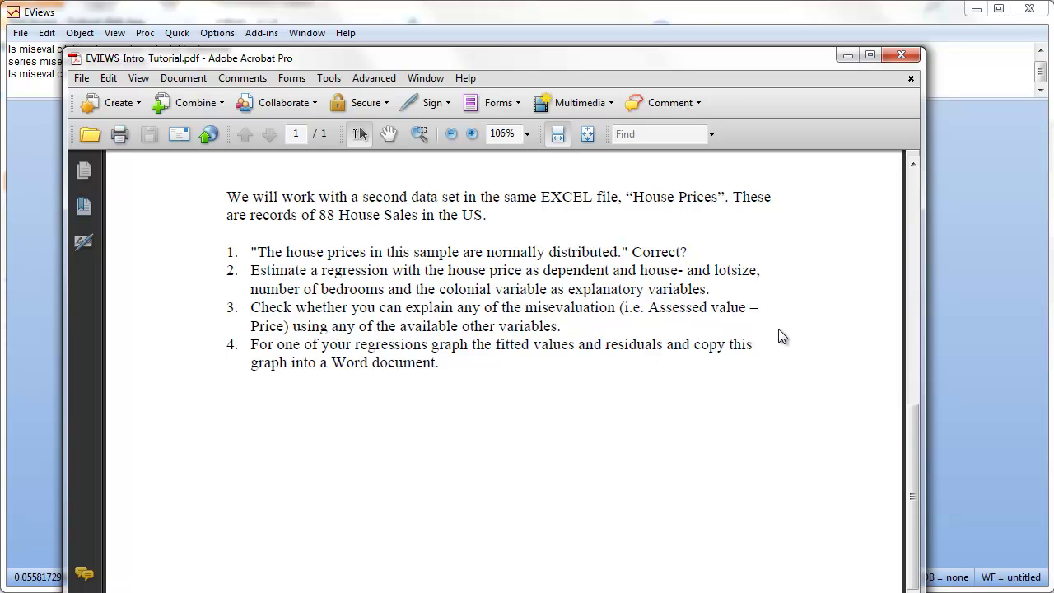
click(848, 55)
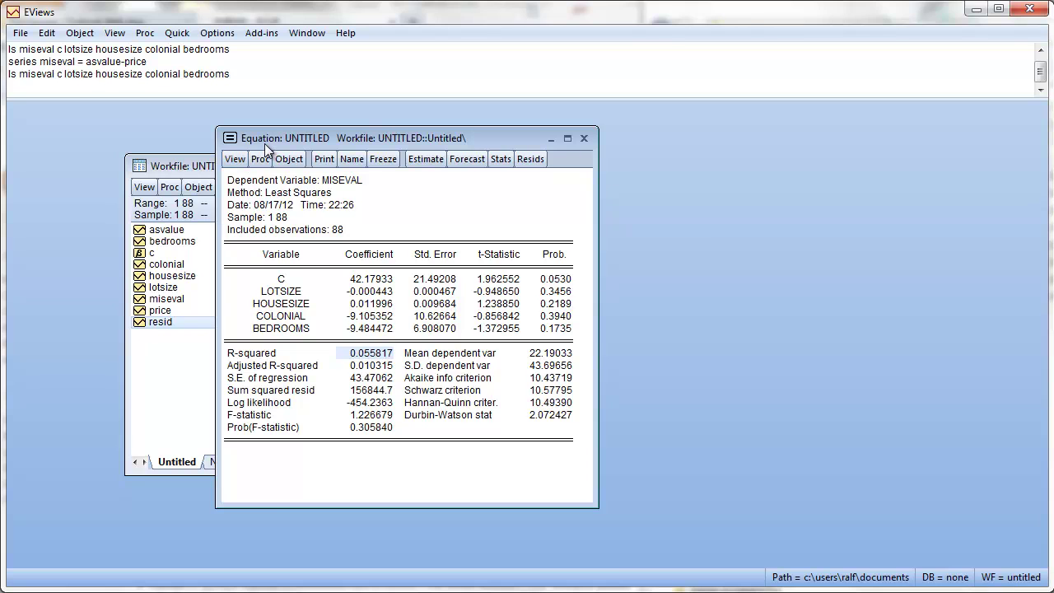
Show the Actual, Fitted, Residual Graph of the miseval regression and reposition the equation window to inspect it
drag(265, 142, 372, 147)
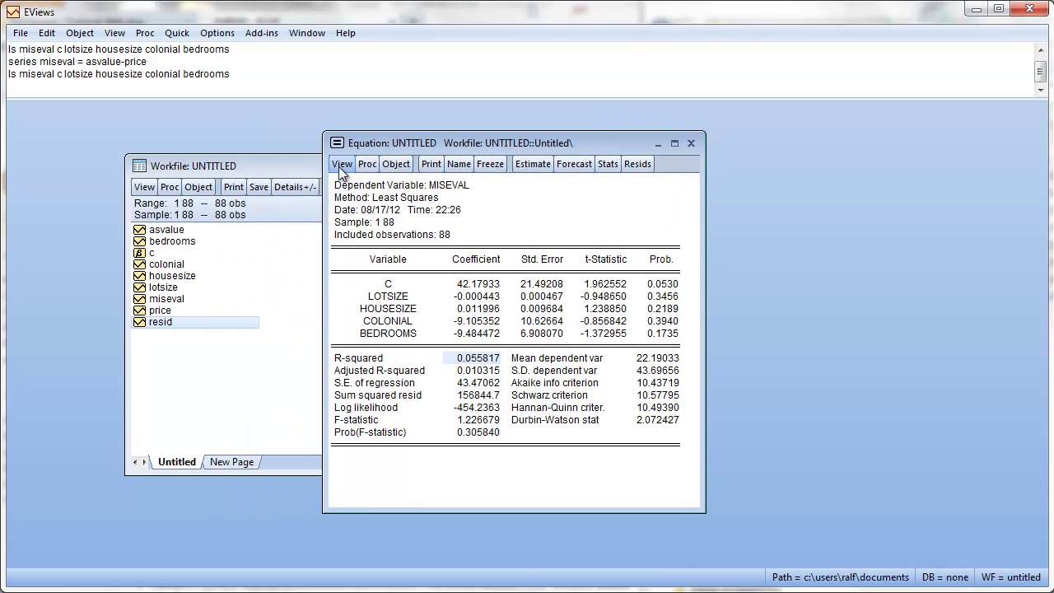
click(342, 165)
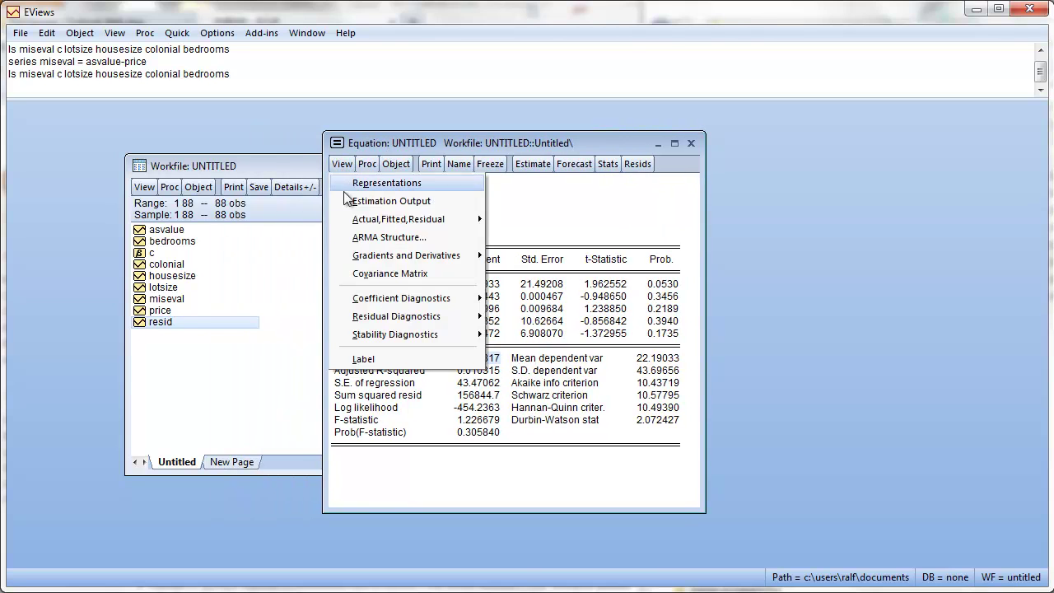
mouse_move(397, 220)
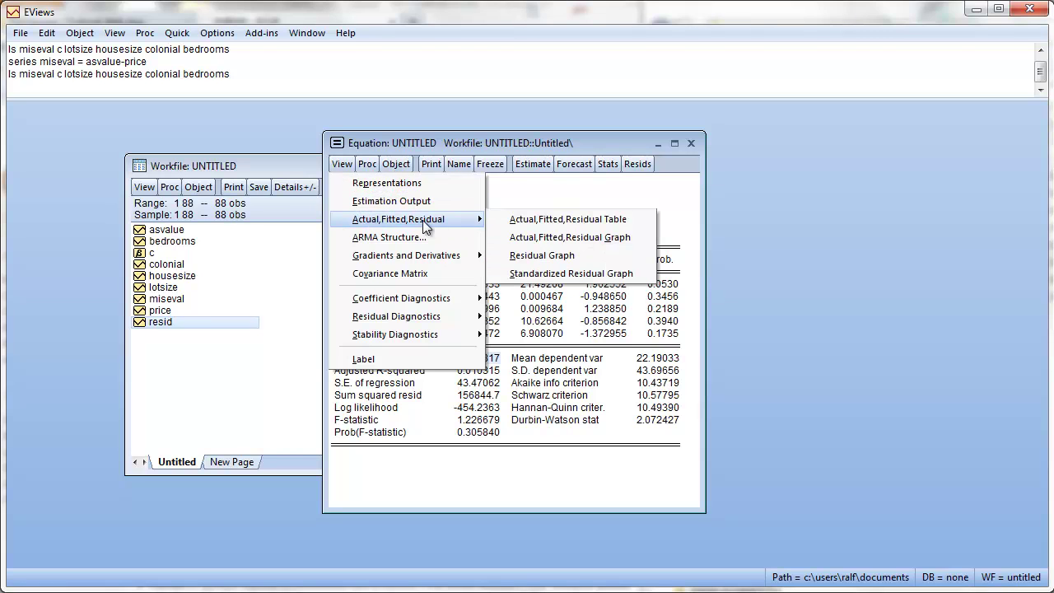
click(593, 239)
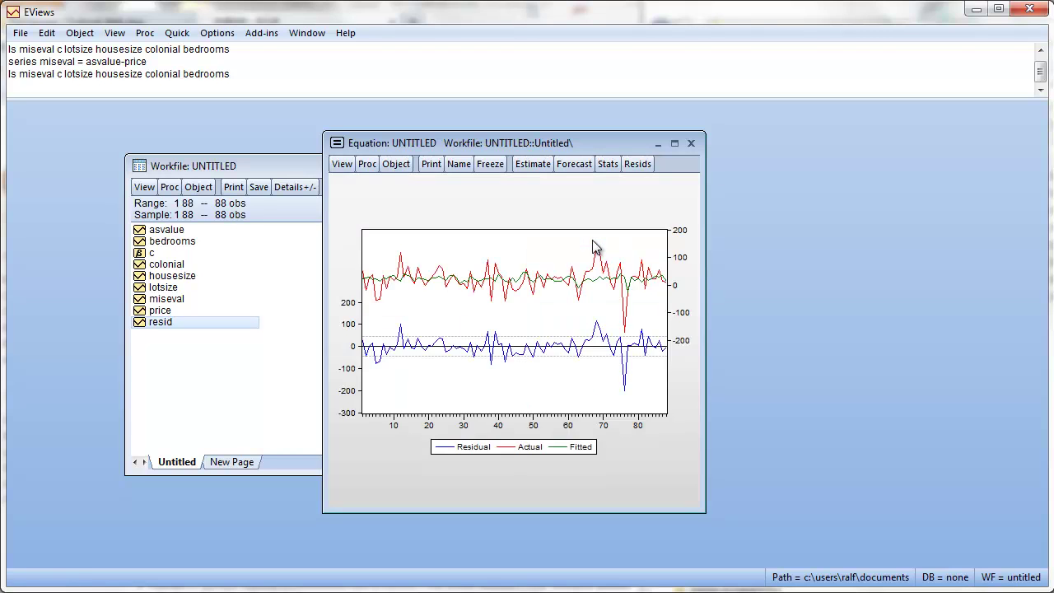
drag(484, 143, 306, 124)
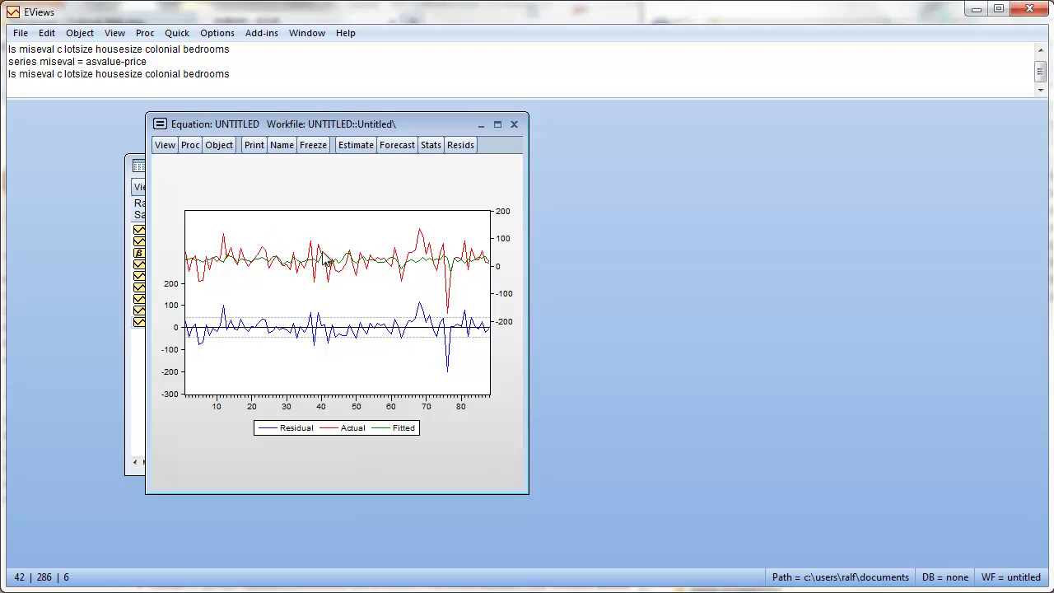
Copy the residual graph to the clipboard as an enhanced metafile with colour and transparent background turned off
click(192, 149)
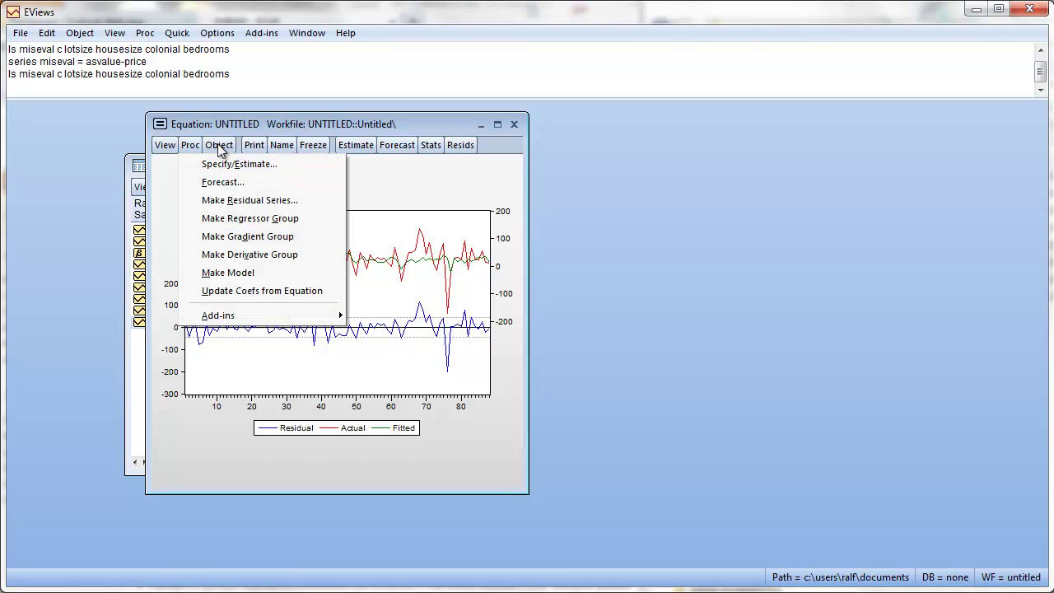
click(219, 148)
click(219, 147)
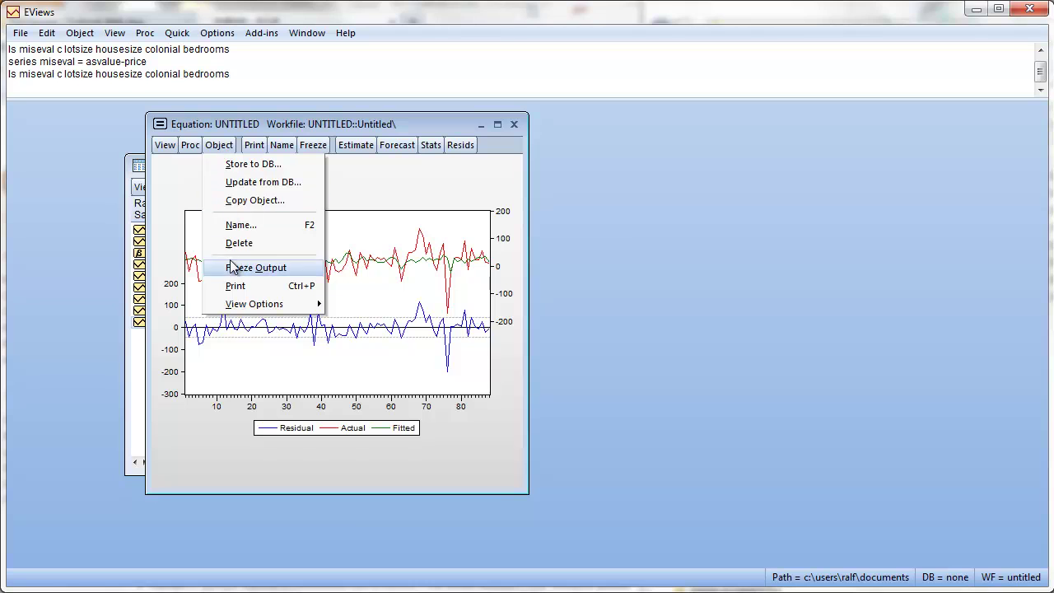
mouse_move(254, 307)
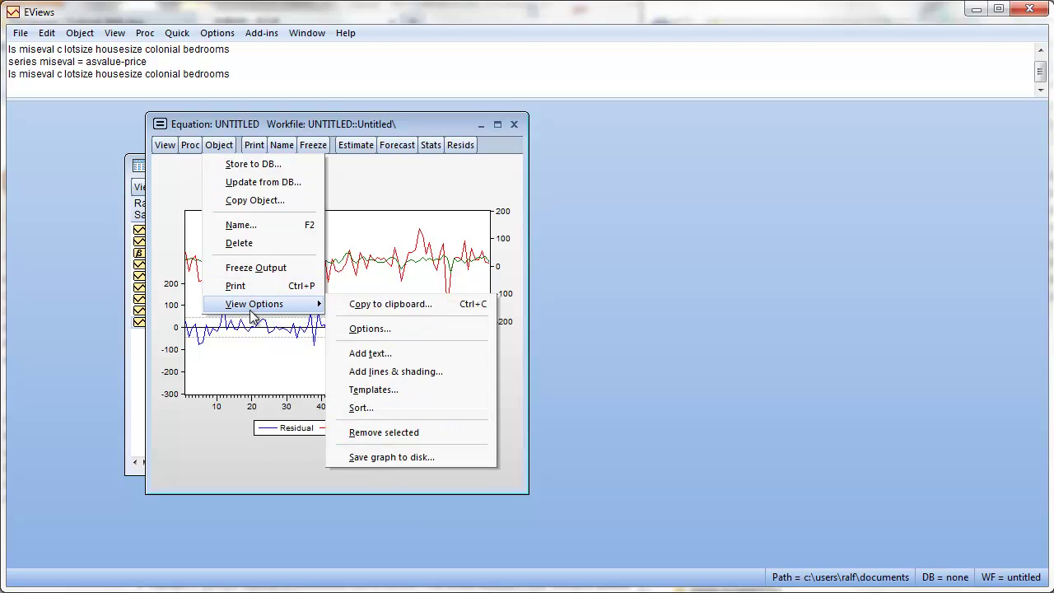
click(379, 306)
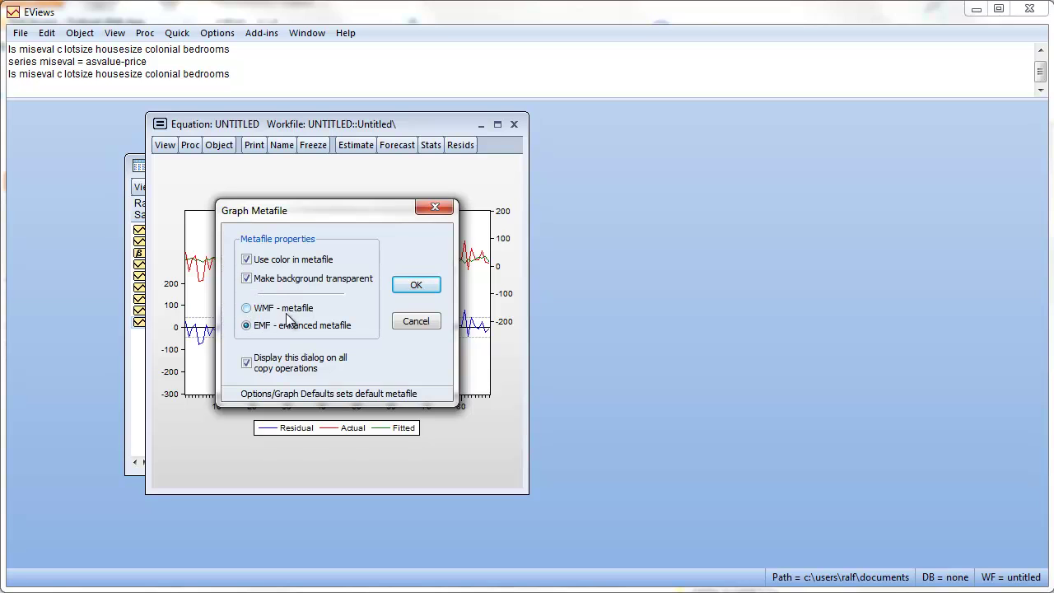
click(246, 260)
click(246, 278)
click(416, 284)
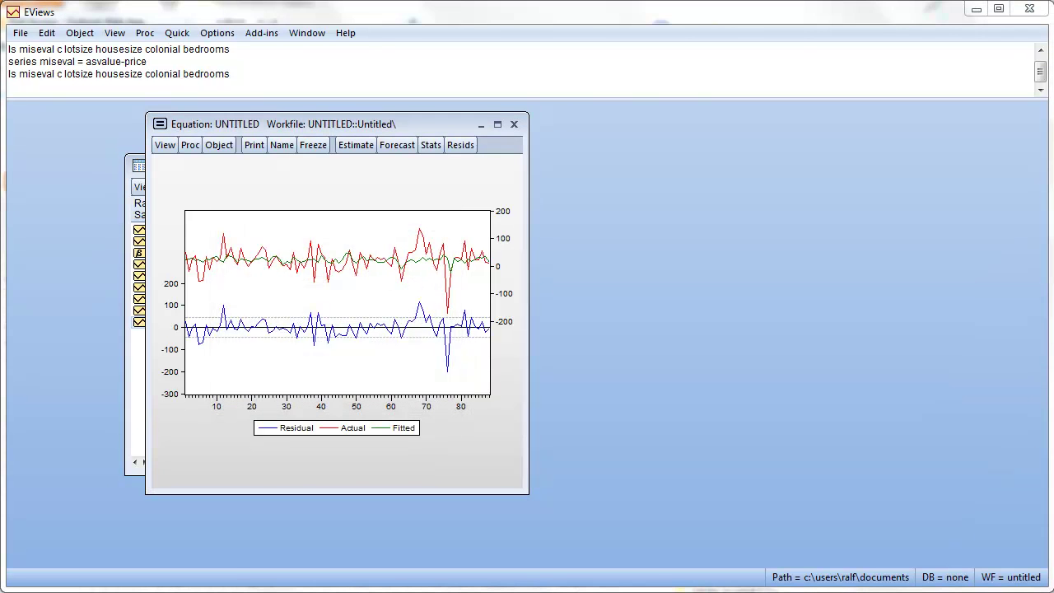
Switch to Word, paste the copied graph into the blank document, and return to EViews
key(alt+Tab)
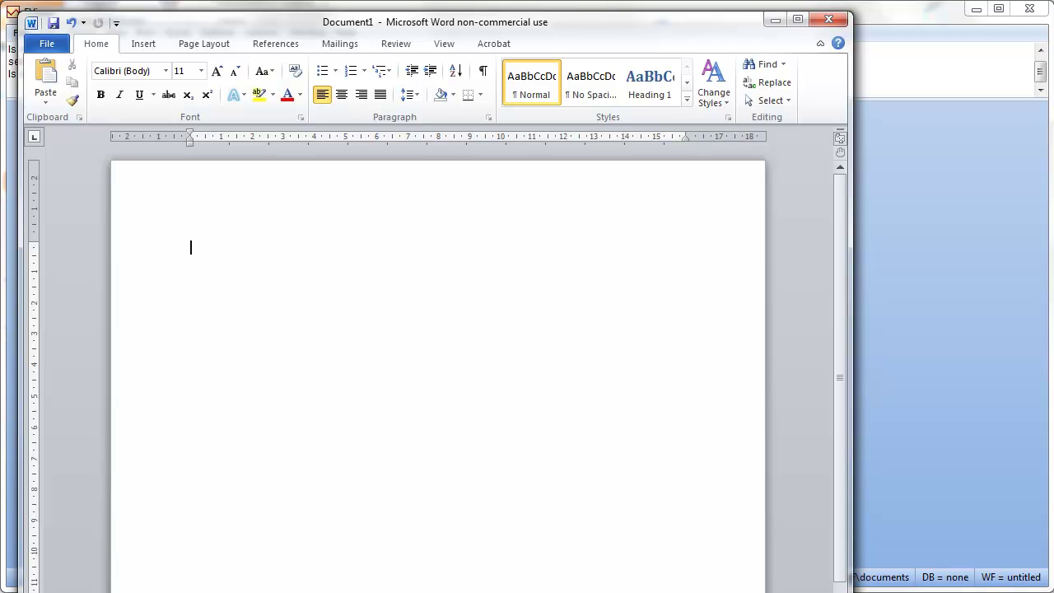
key(ctrl+v)
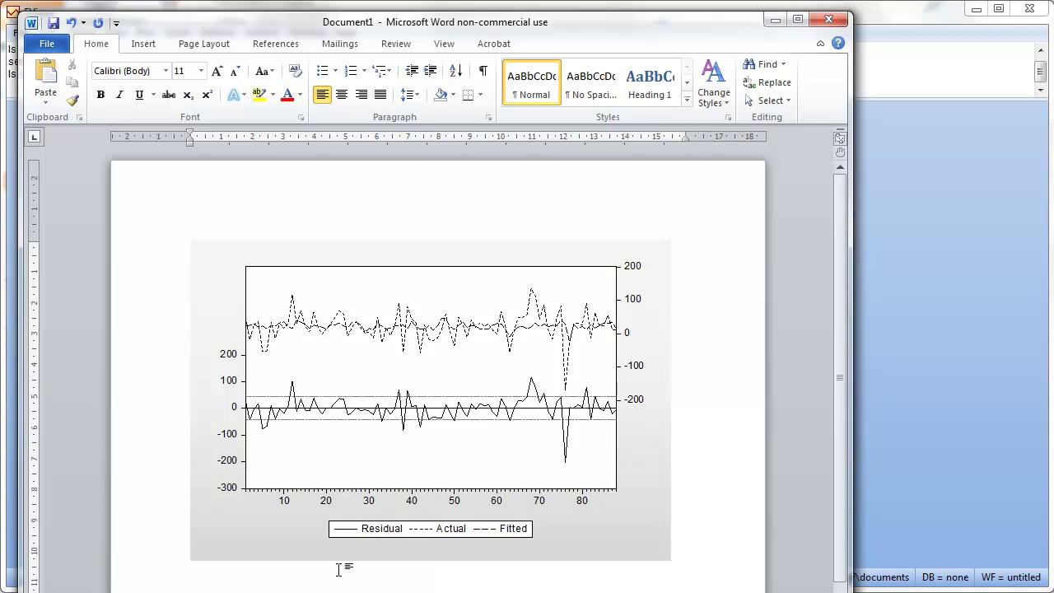
click(776, 20)
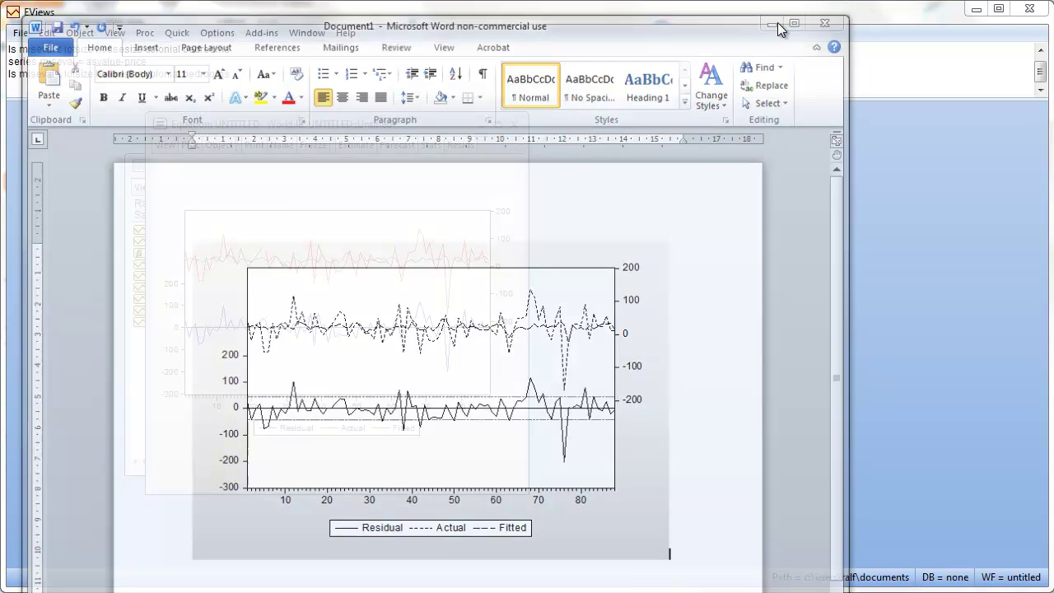
Copy the residual graph to the clipboard once more as an EMF, disabling both the transparent background and colour options
click(224, 144)
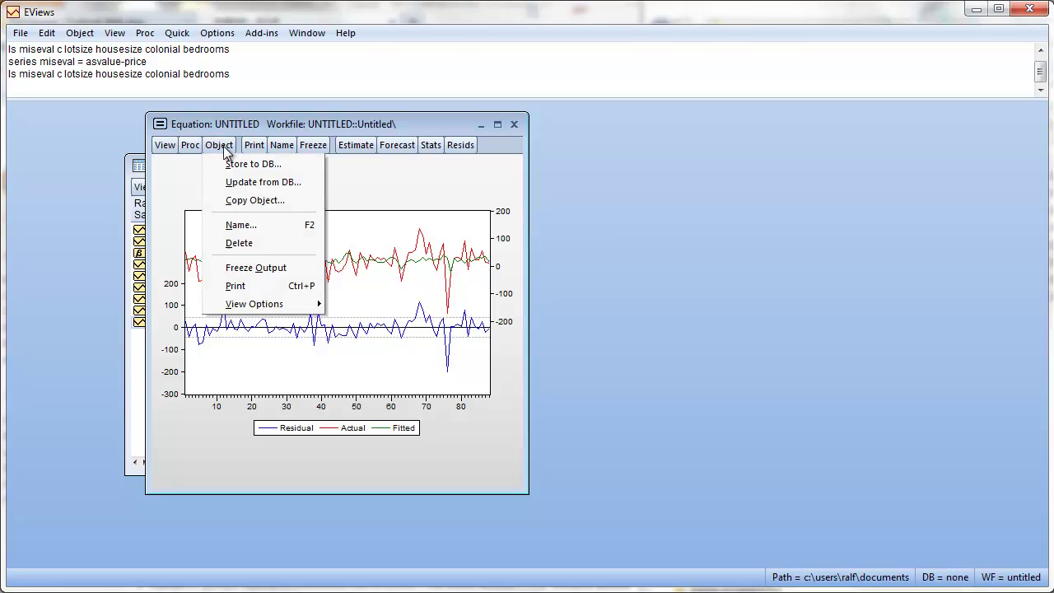
mouse_move(313, 305)
click(381, 307)
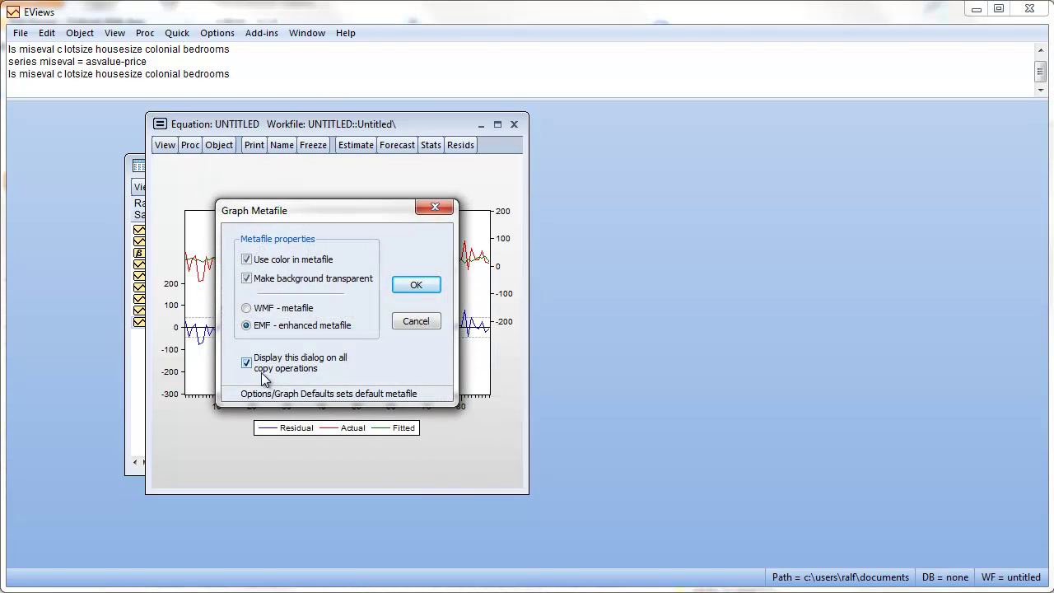
click(247, 279)
click(246, 259)
click(403, 289)
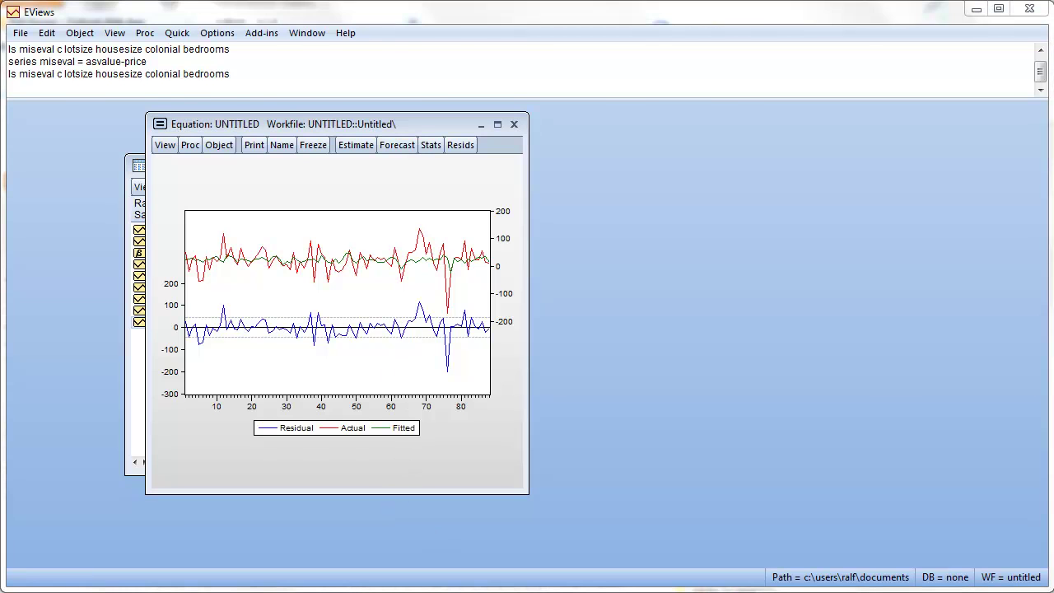
Switch to Word and paste the second copy of the graph below the first one
click(453, 592)
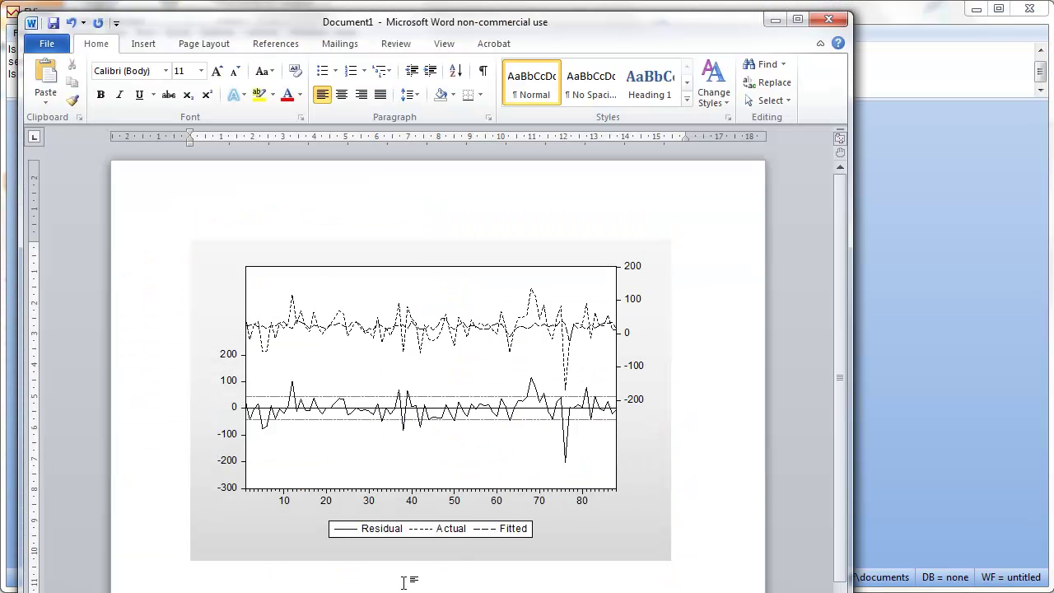
key(ctrl+v)
scroll(404, 583, down, 2)
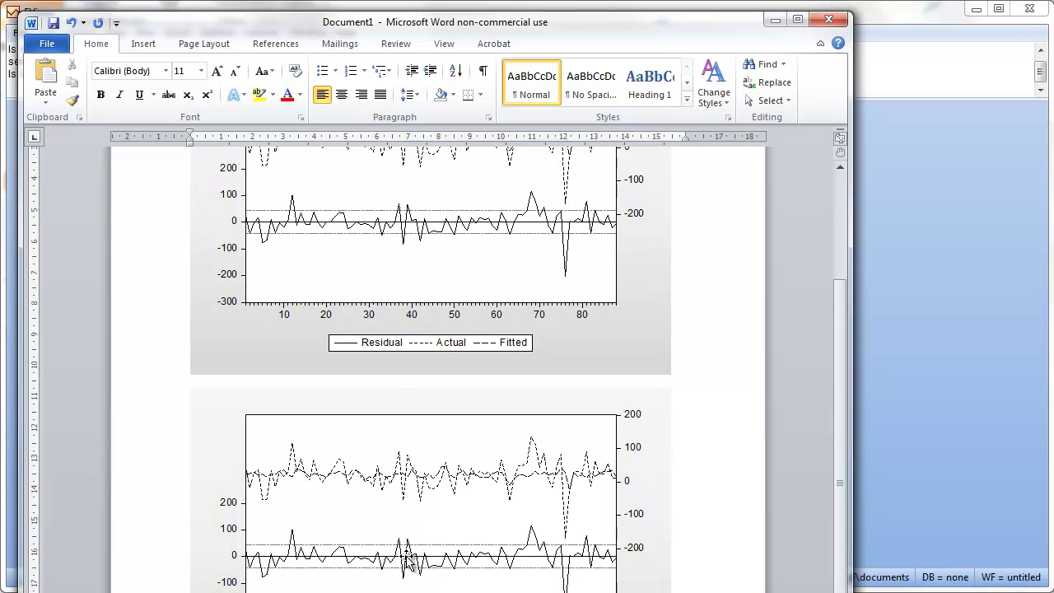
Return to EViews and examine the residual graph's line and symbol options beside the graph, closing them without changes
scroll(404, 577, up, 4)
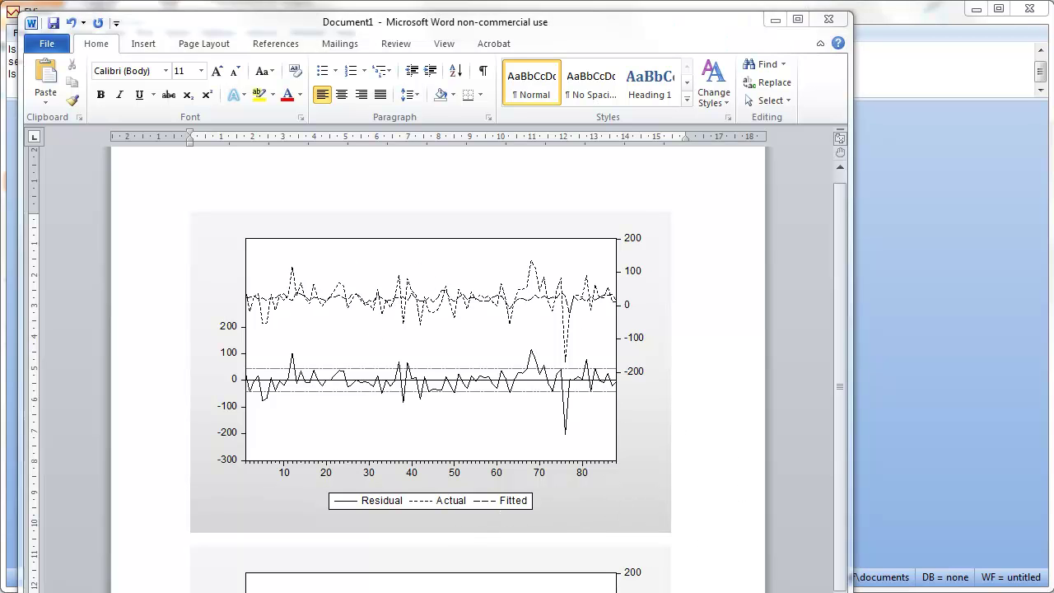
key(alt+Tab)
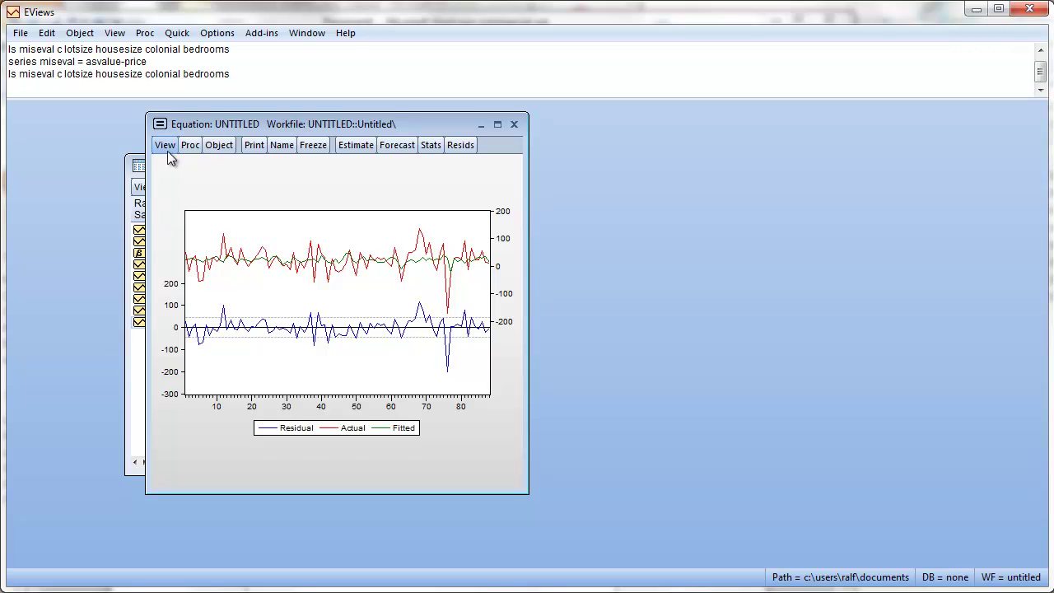
right_click(483, 468)
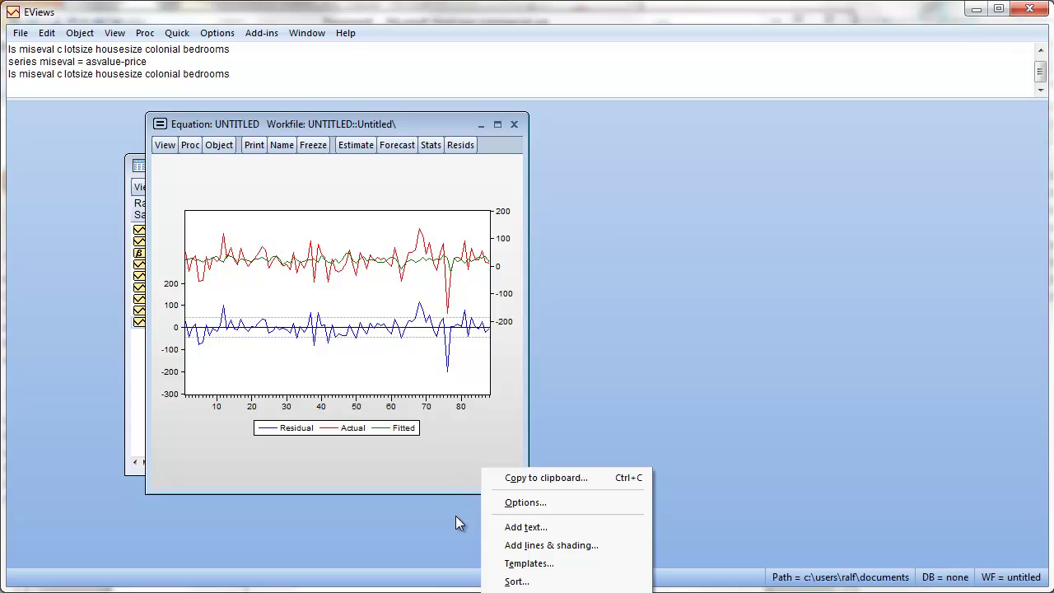
click(531, 502)
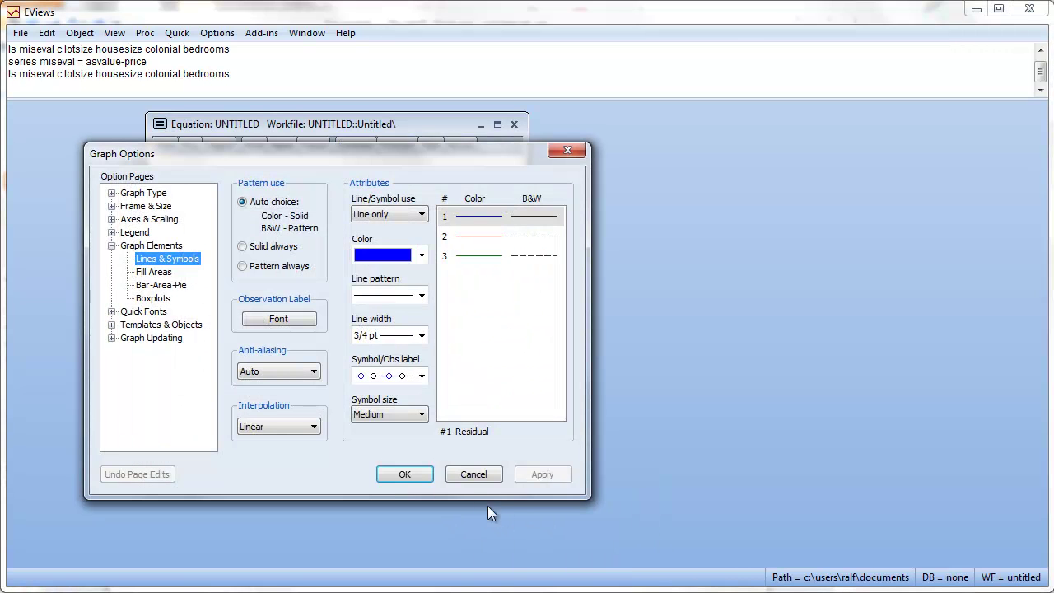
drag(235, 157, 692, 208)
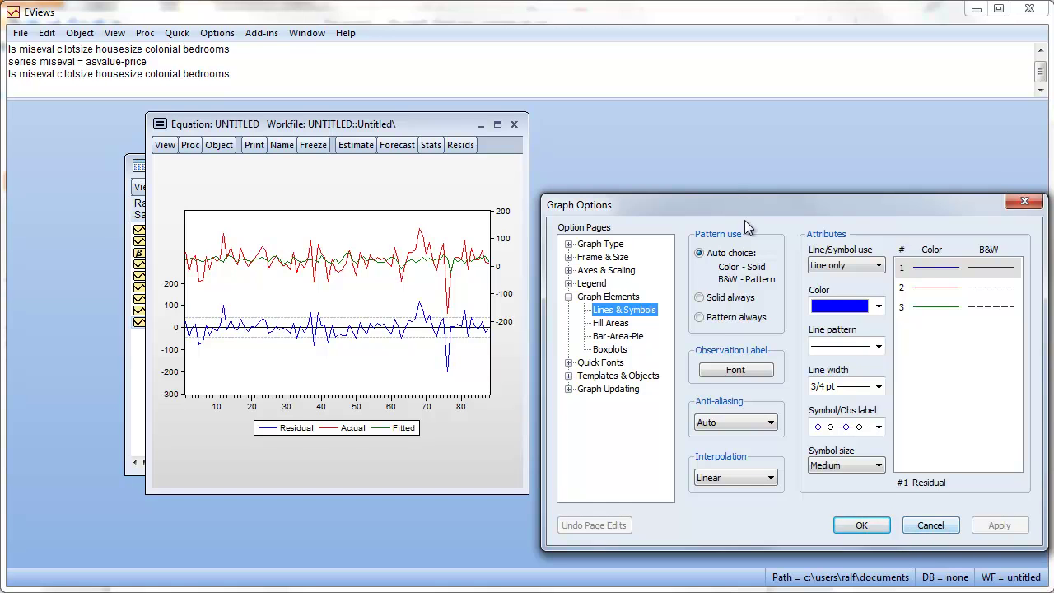
drag(732, 211, 659, 171)
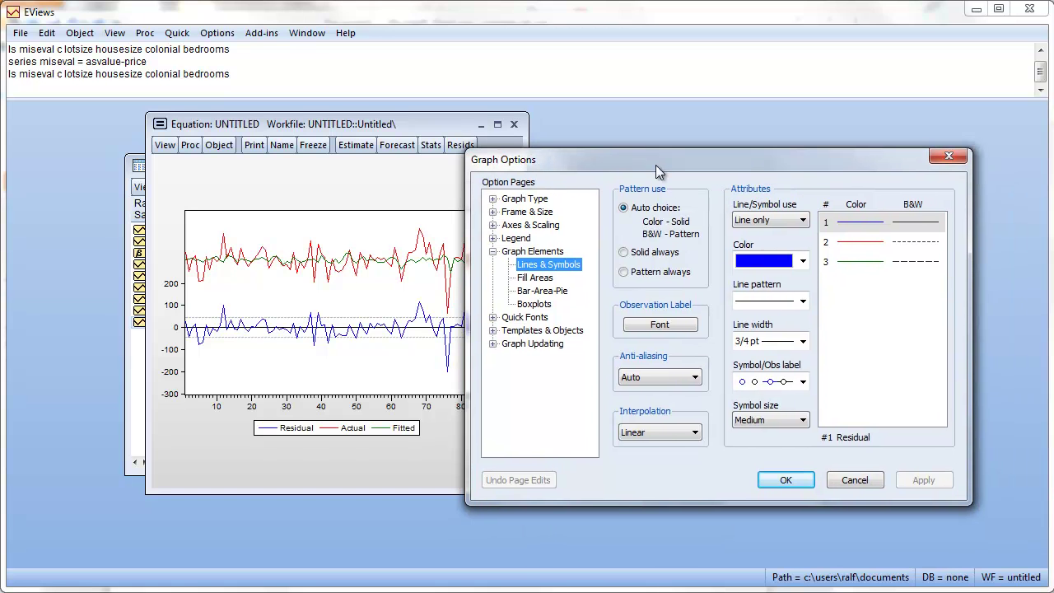
click(837, 478)
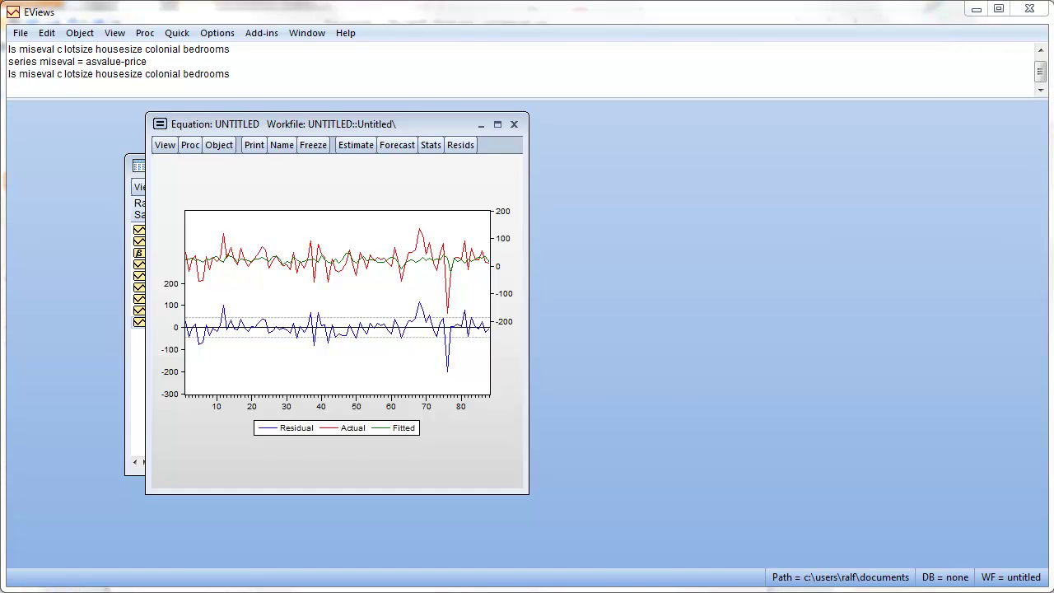
Switch to the EVIEWS_Intro_Tutorial.pdf exercise sheet in Adobe Acrobat to check the House Prices tasks
click(446, 592)
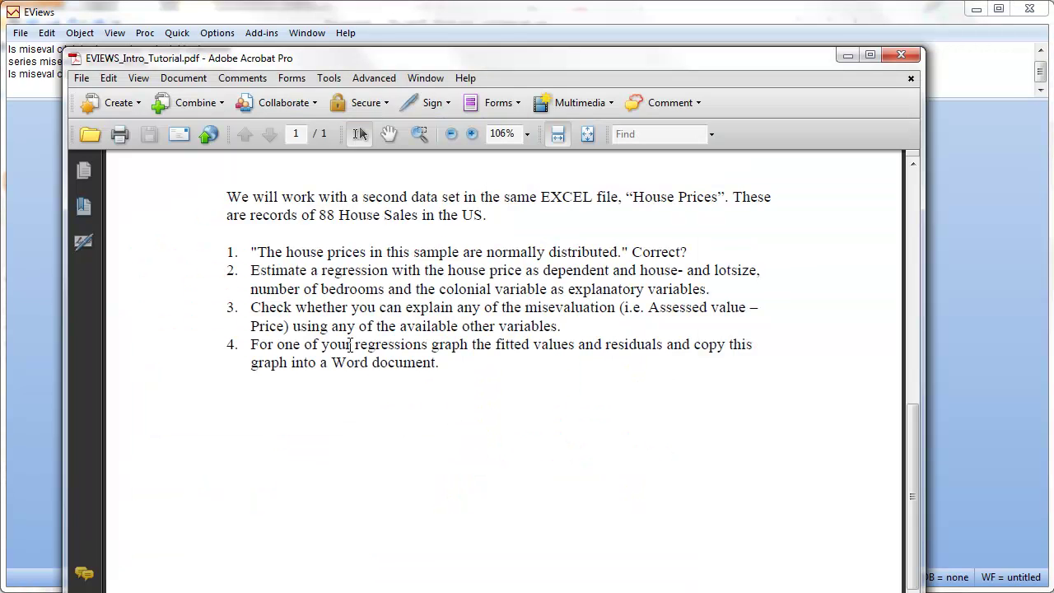